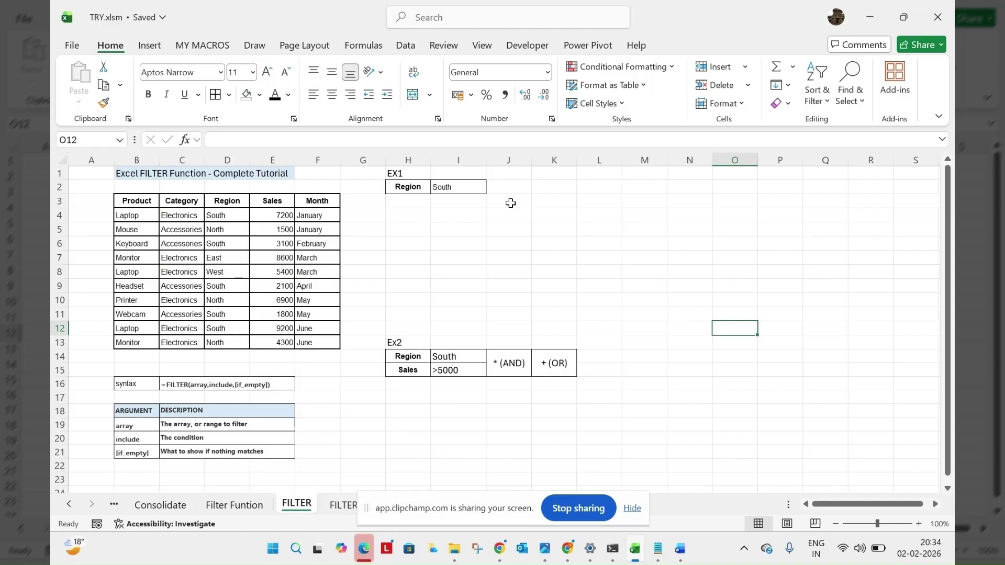
Start a FILTER formula in cell H5 with B4:F13, the product table without its headers, as the array
click(399, 212)
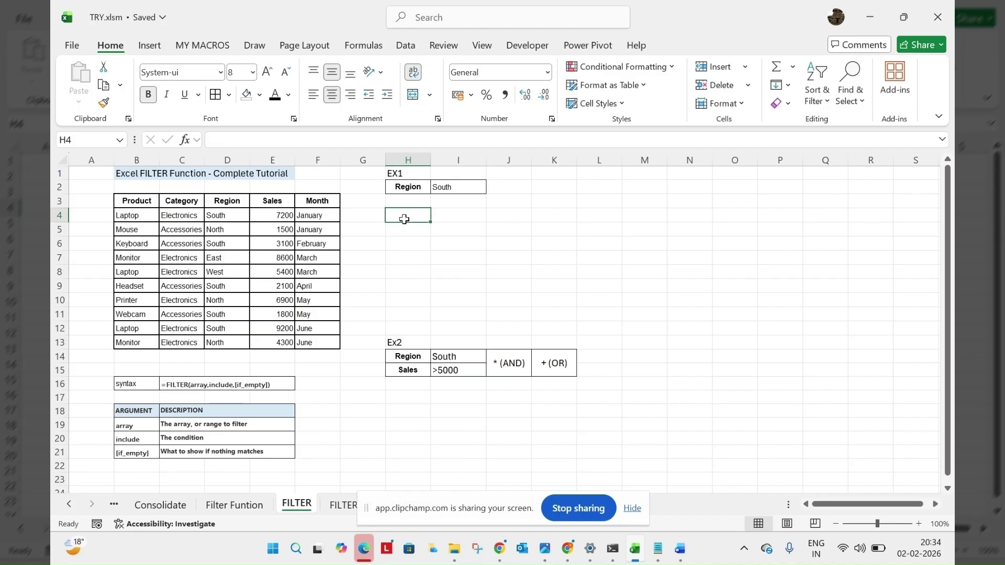
click(405, 226)
text(=f)
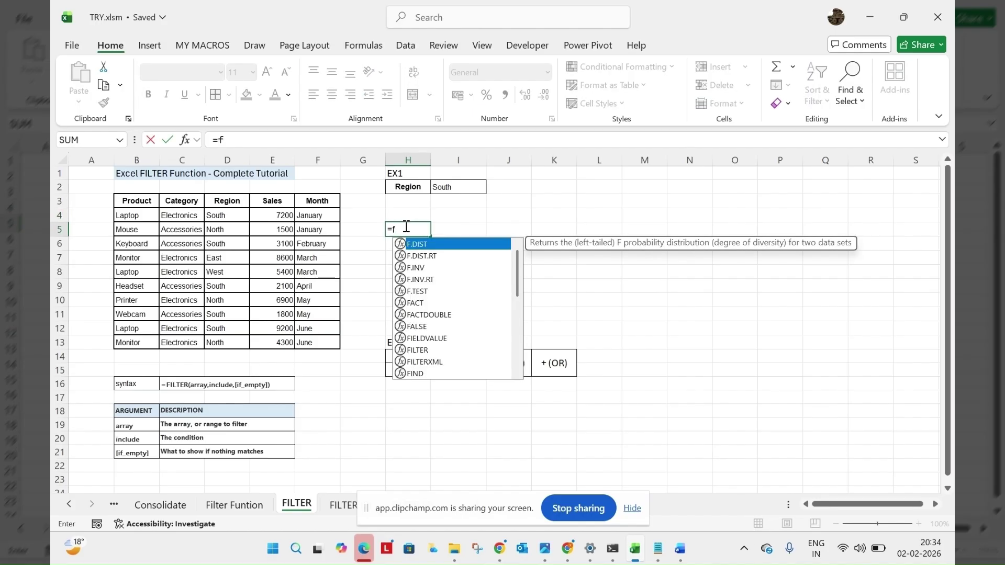
text(ilter)
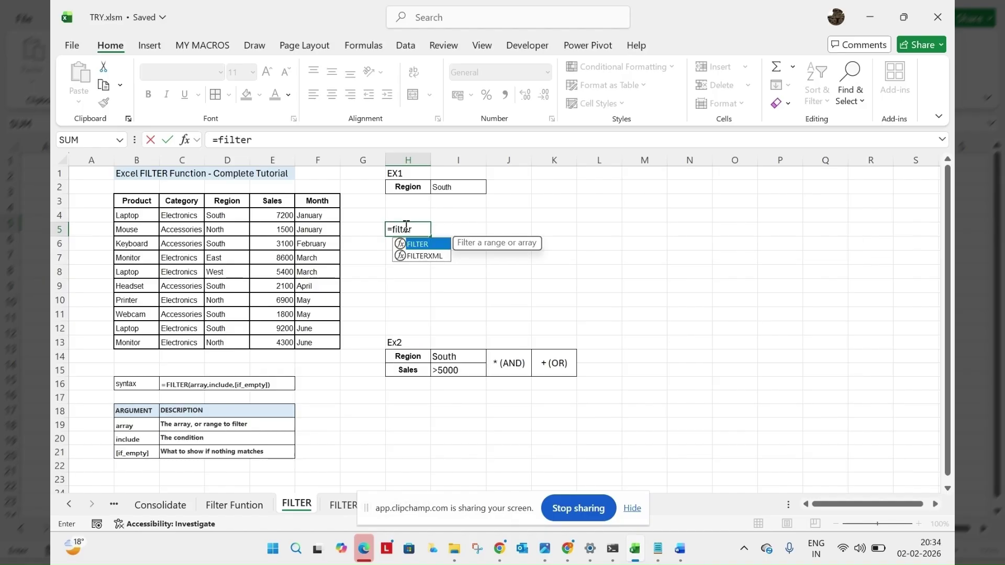
text(()
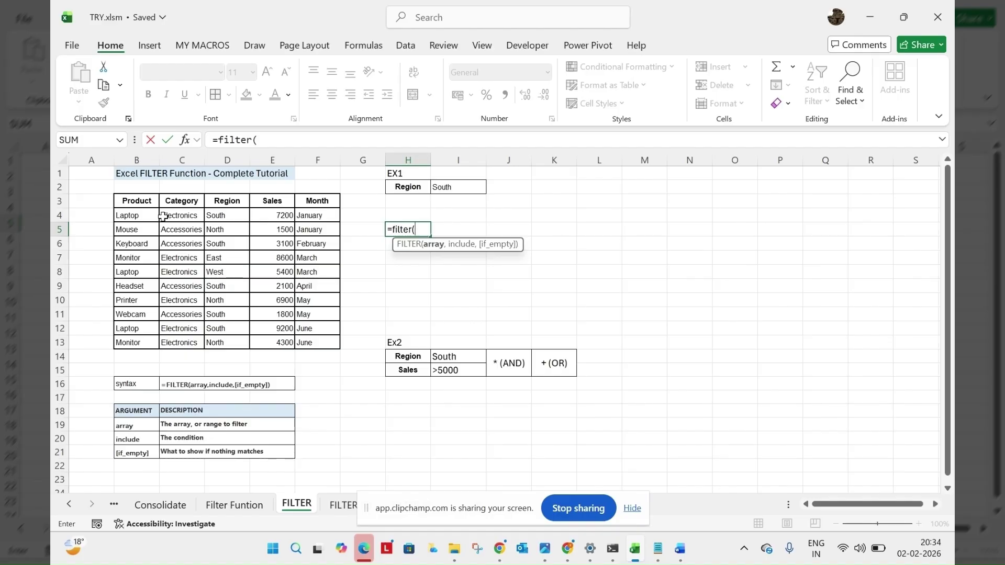
drag(146, 217, 314, 341)
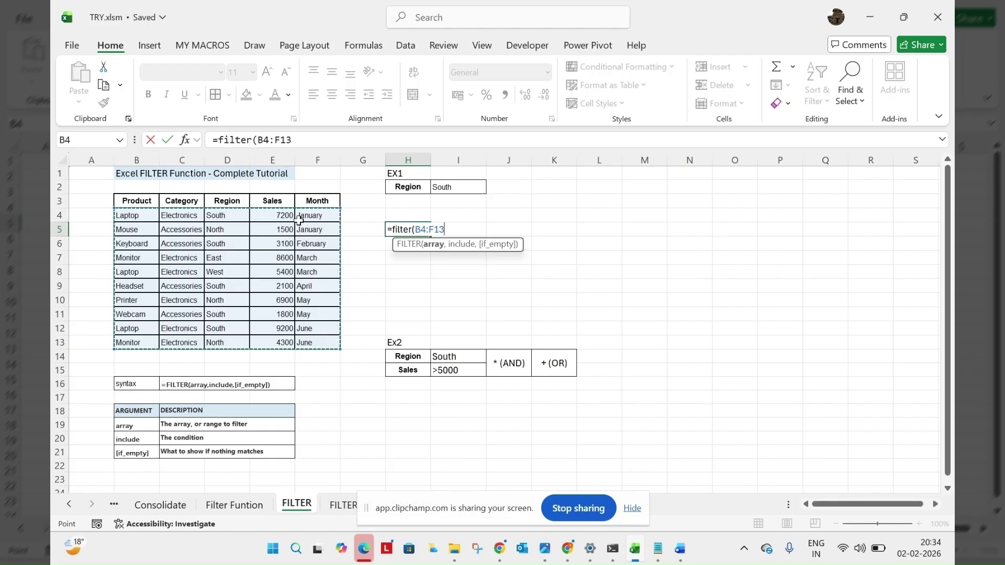
text(,)
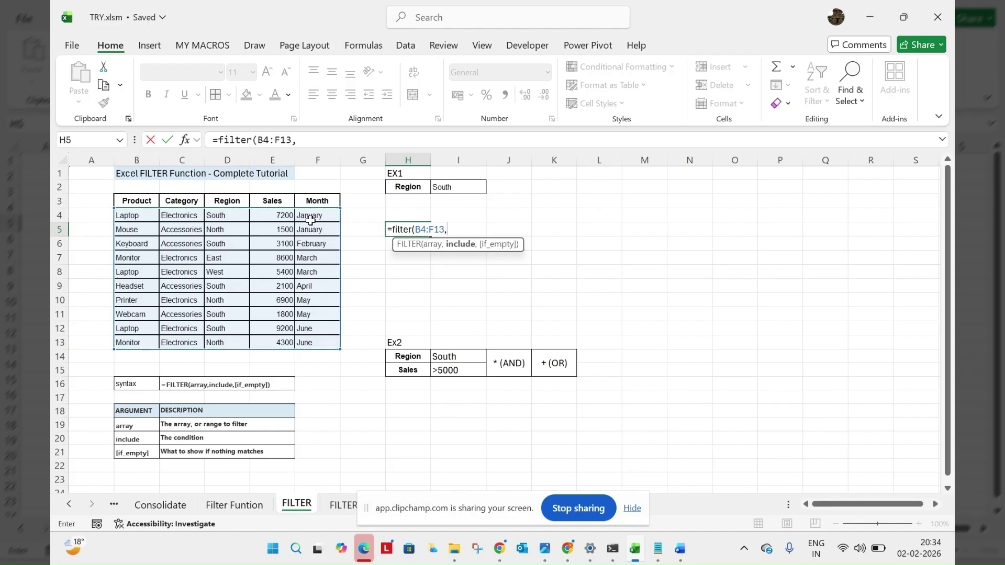
Complete the H5 formula with the condition D4:D13="South" and "No Match" as the if_empty text, and enter it
click(235, 215)
drag(235, 216, 230, 337)
text(=)
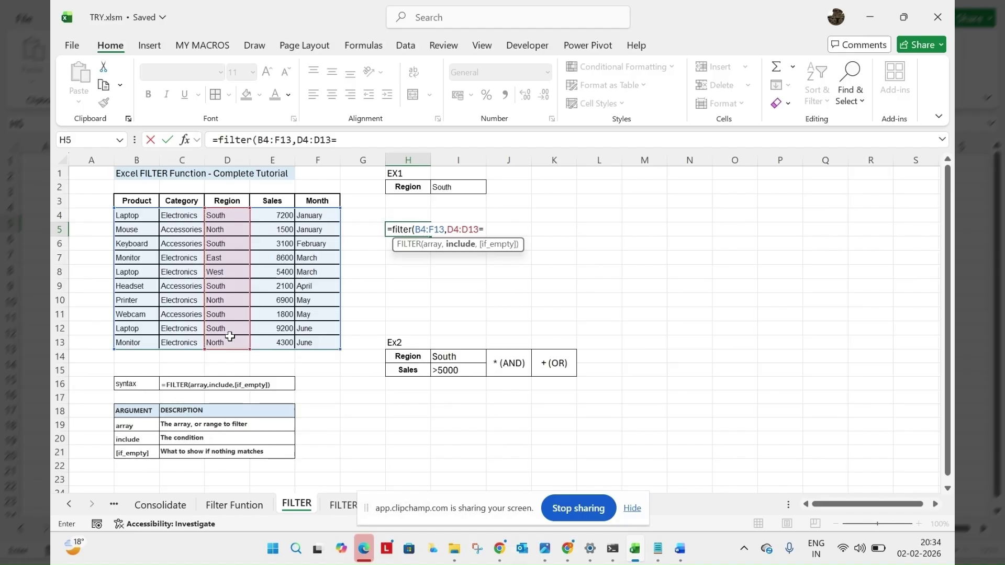
text("South",)
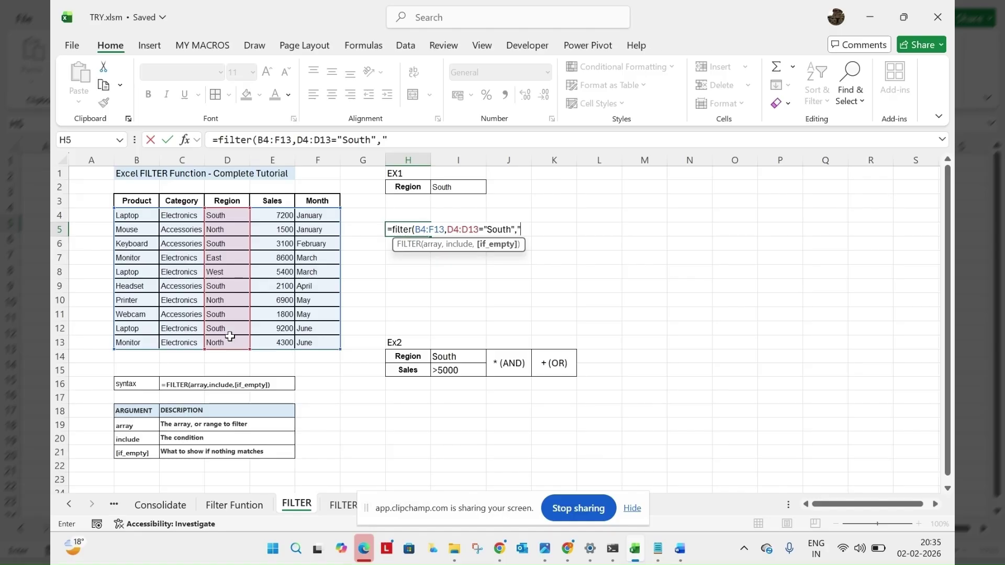
text("No Matc)
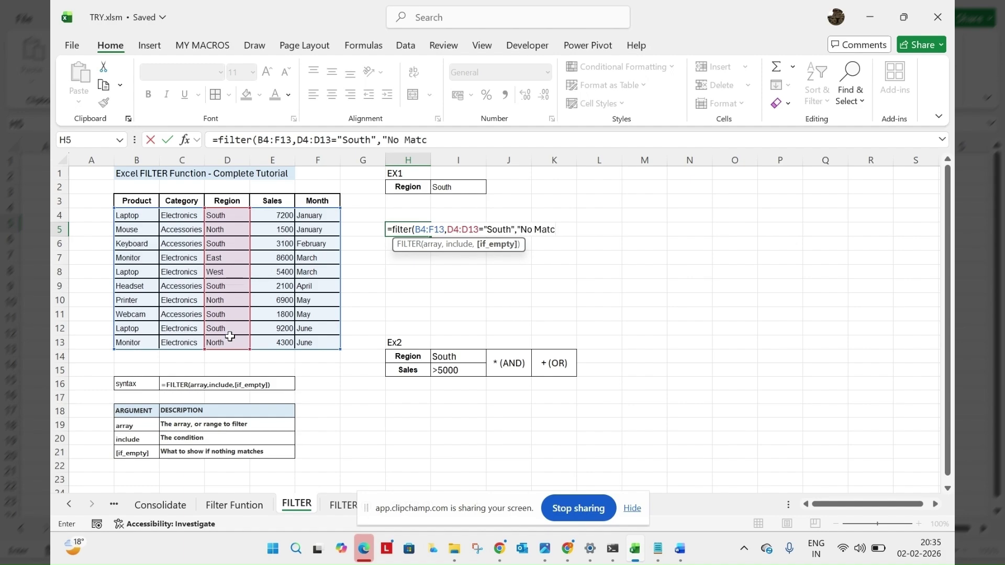
text(h"))
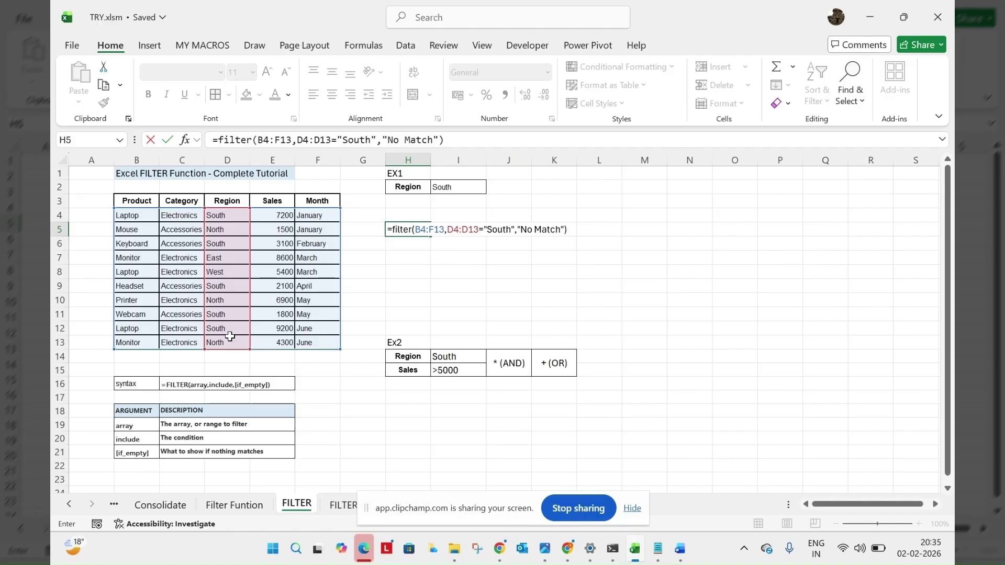
key(Return)
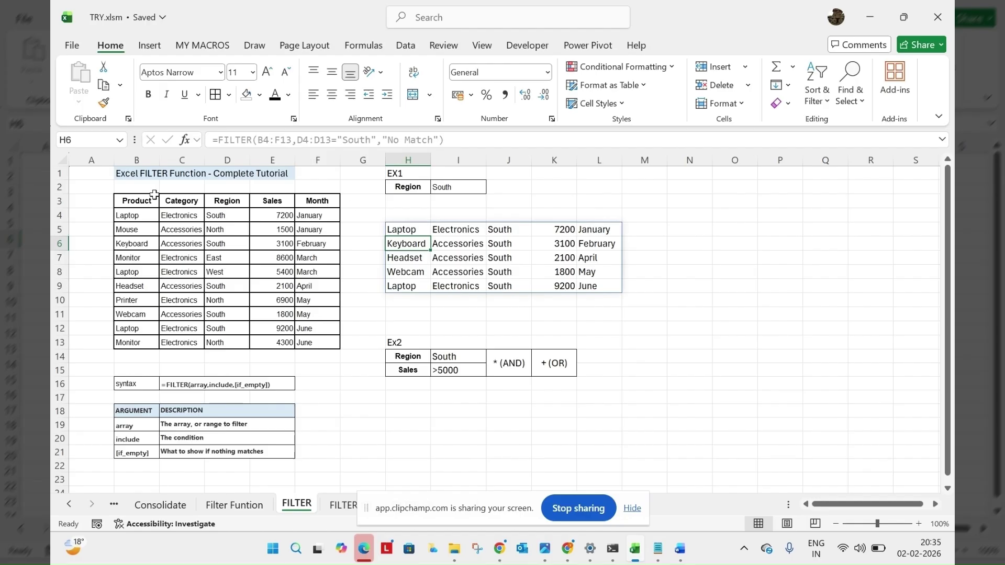
Copy the table headers Product through Month from B3:F3 to the row above the EX1 results, starting at H4
drag(135, 201, 313, 204)
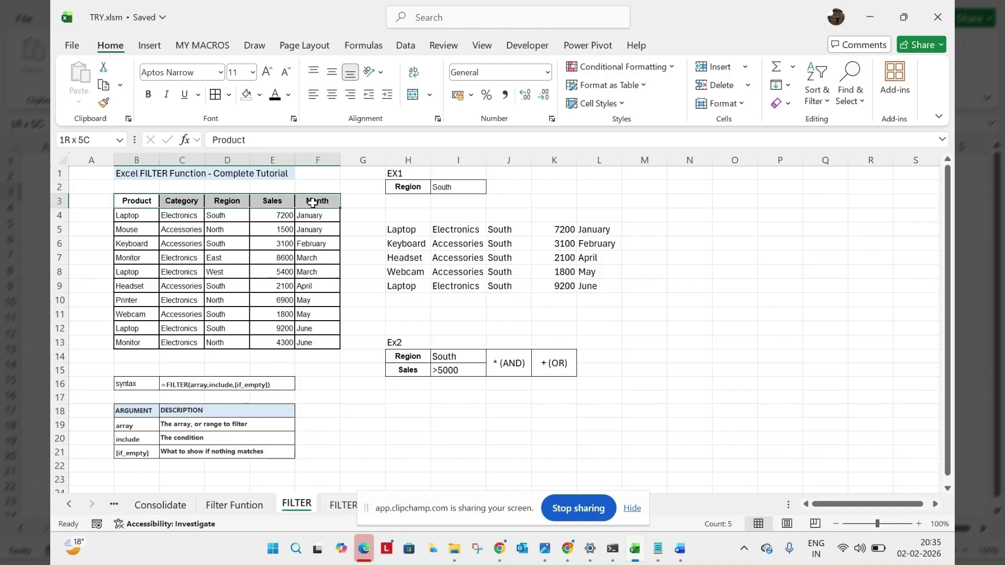
key(ctrl+c)
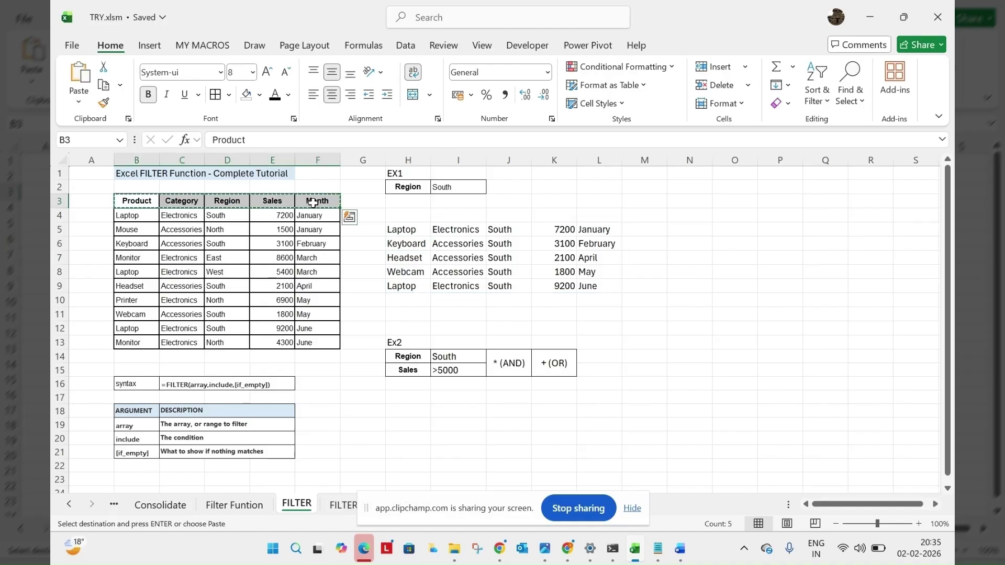
click(425, 215)
key(ctrl+v)
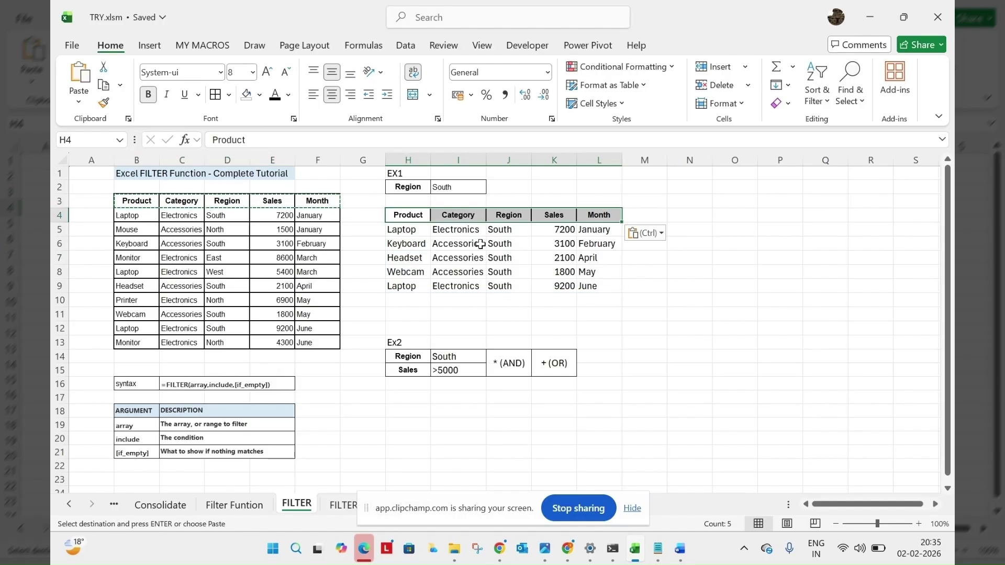
click(471, 243)
click(472, 313)
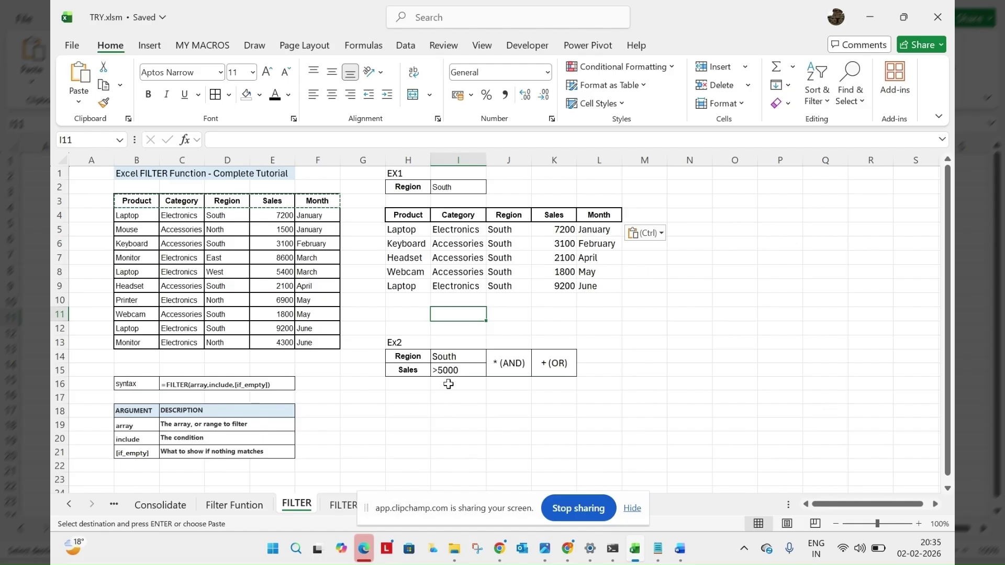
Write a FILTER formula in cell H18 for the array B4:F13 with the condition D4:D13="South"
click(409, 411)
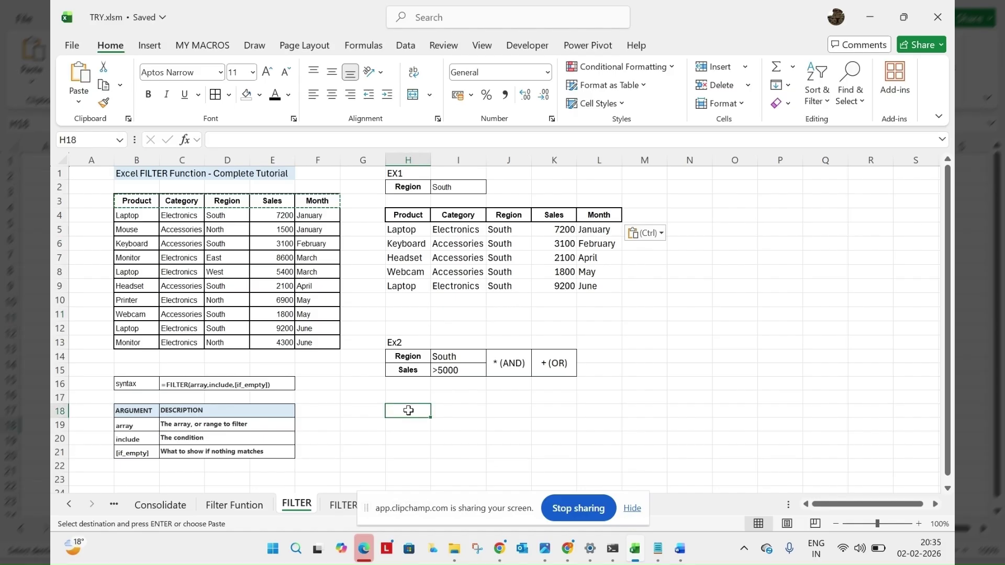
text(=fil)
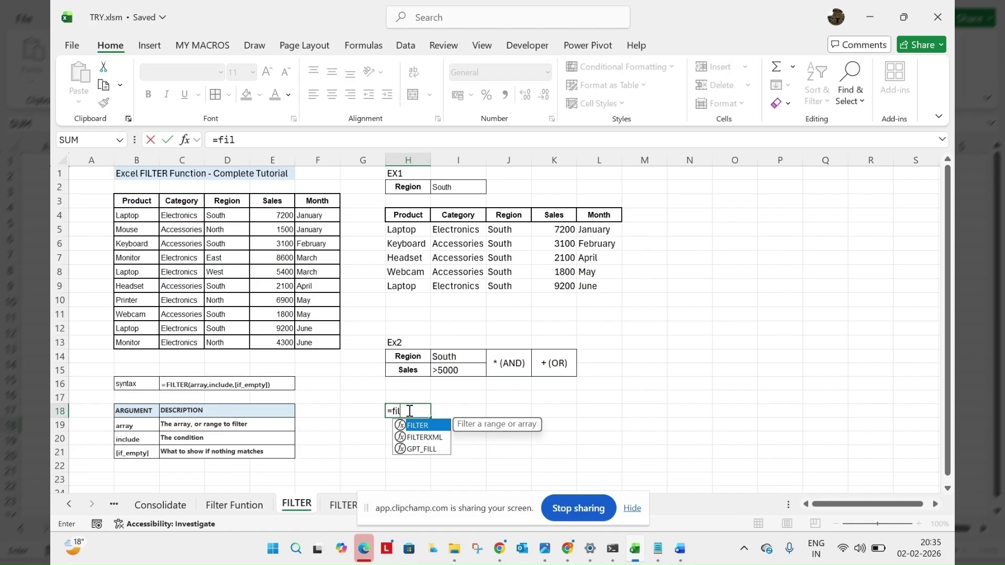
text(ter()
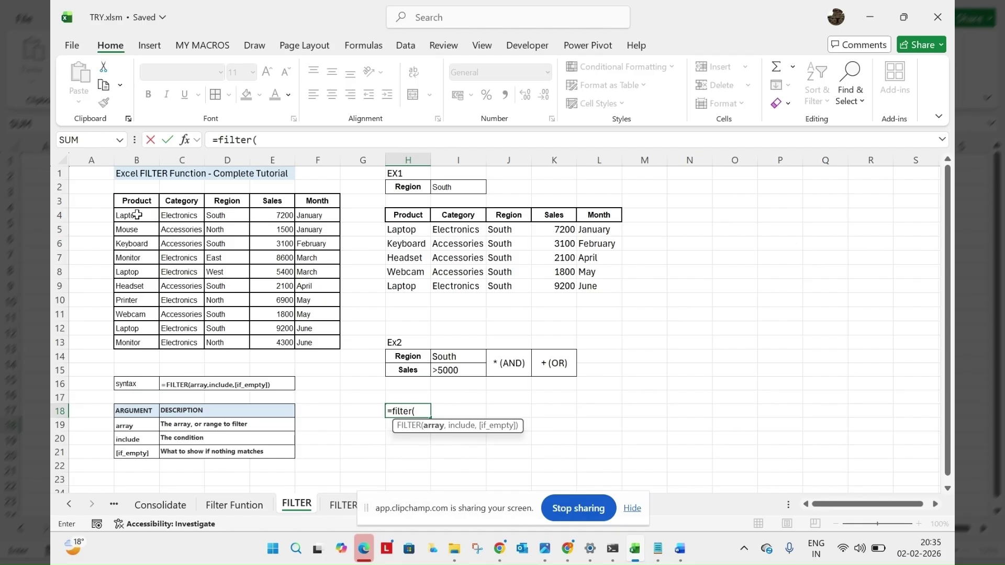
drag(137, 215, 317, 339)
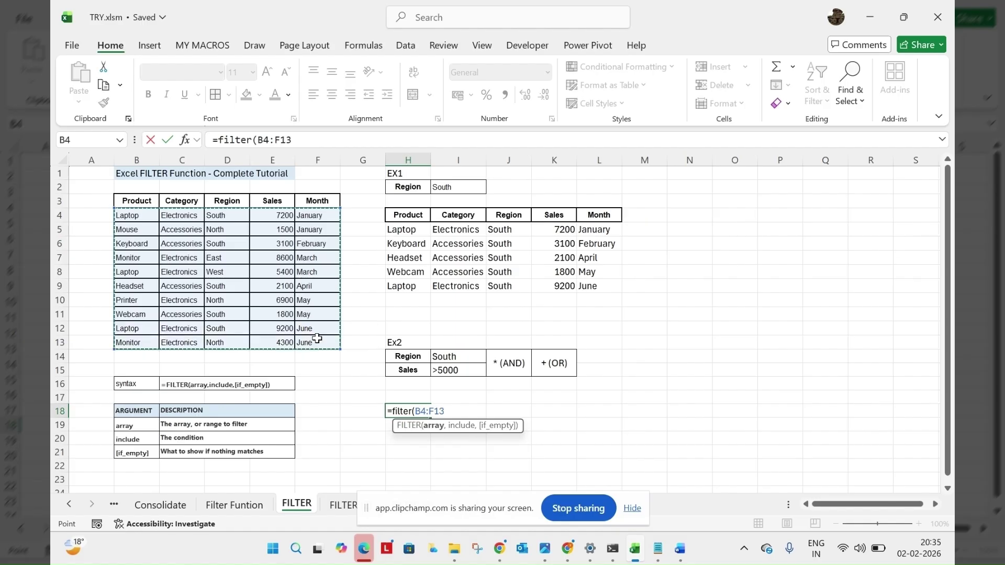
text(,)
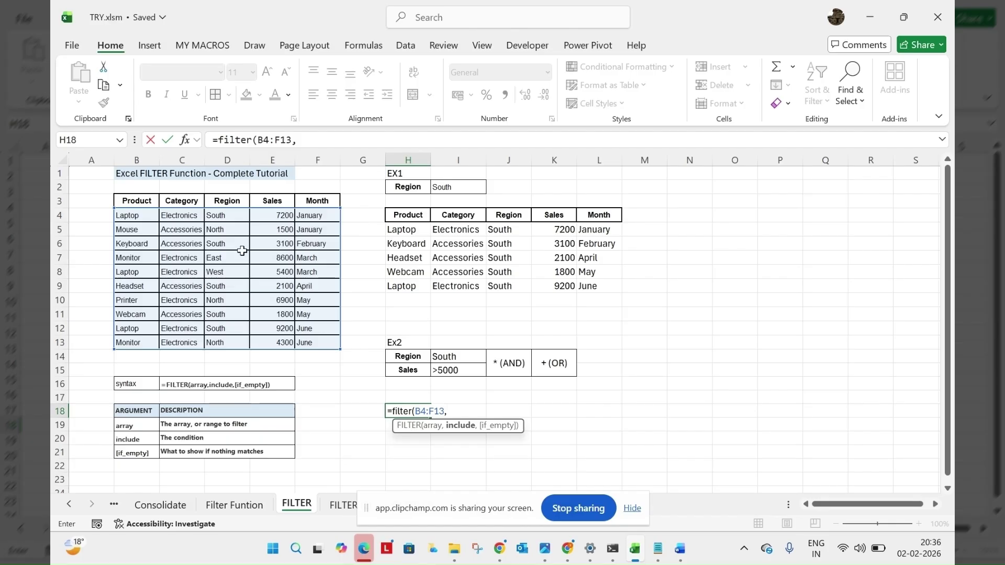
click(224, 213)
drag(224, 213, 227, 336)
text(=")
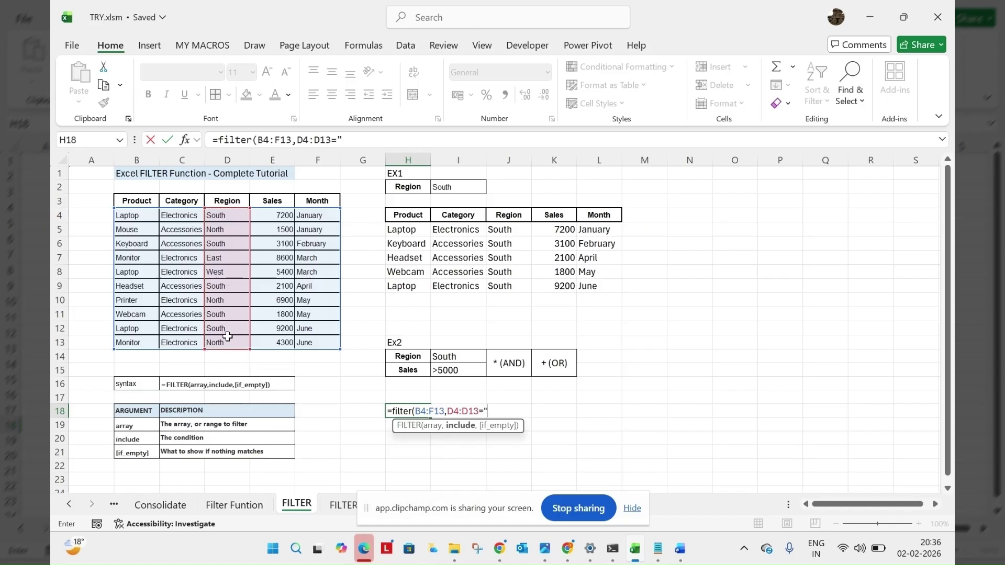
text(South")
text())
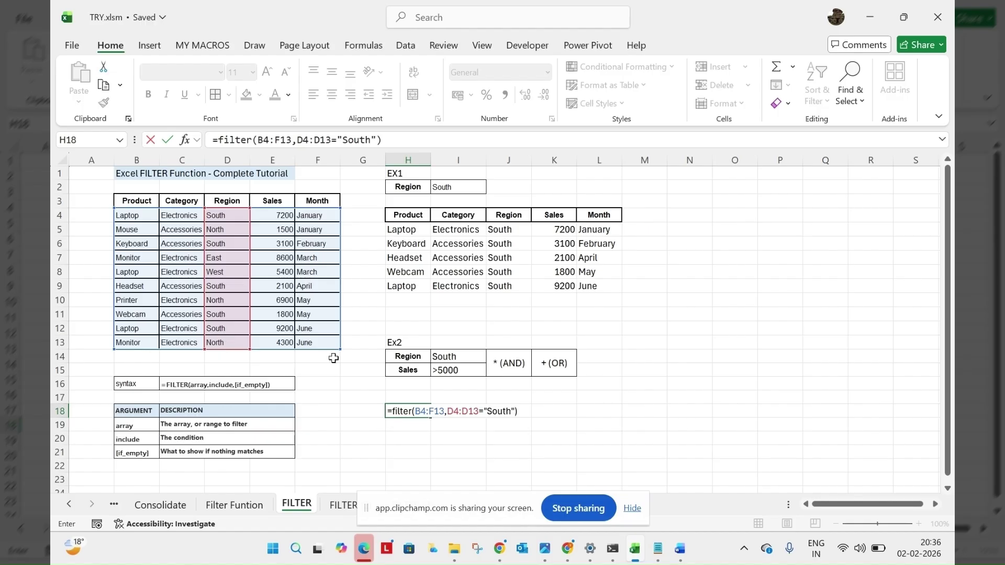
Parenthesize the region condition in H18, add the AND condition *(E4:E13>5000) with "" as if_empty, and enter the formula
click(428, 410)
click(449, 409)
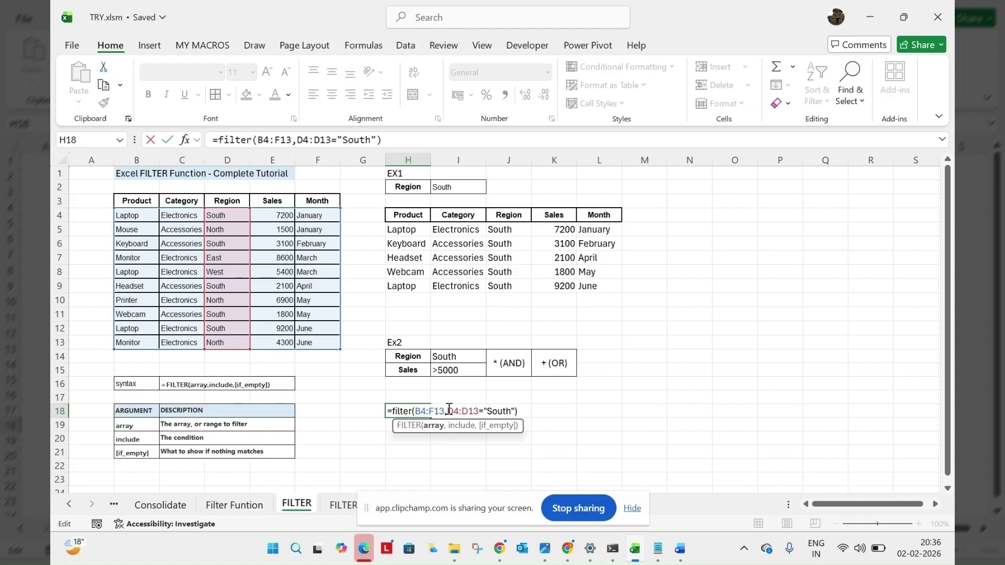
text(()
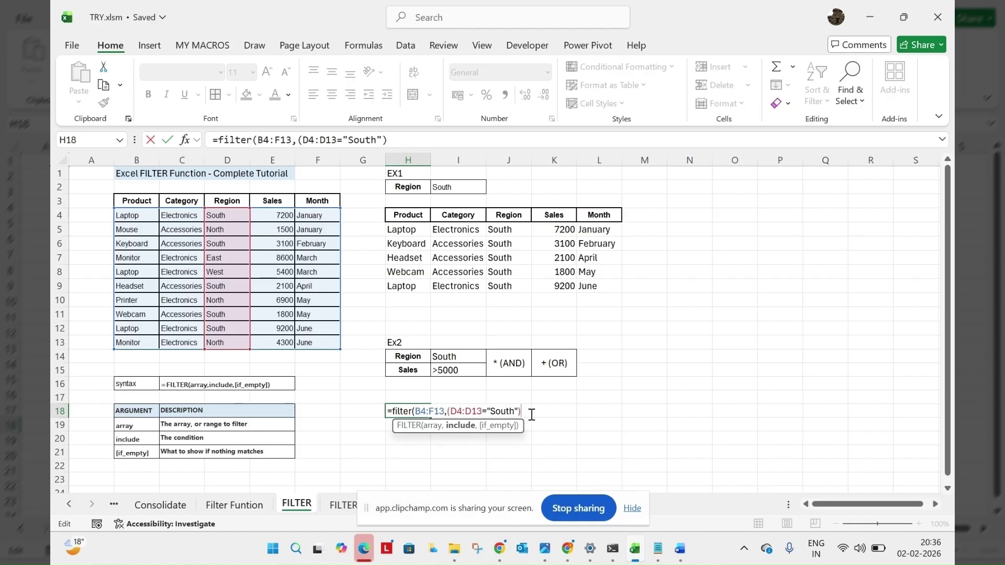
text(*)
text(()
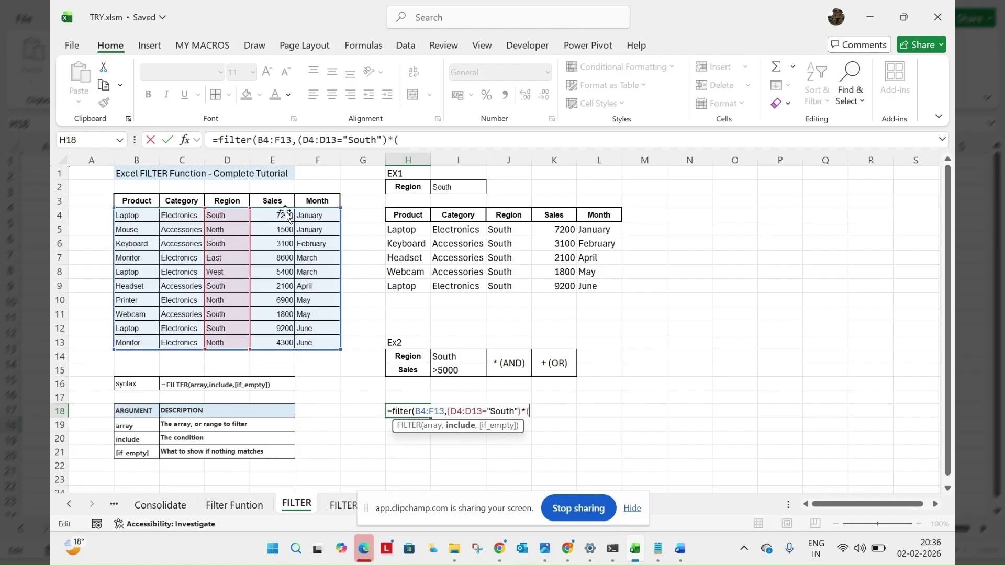
drag(287, 215, 287, 342)
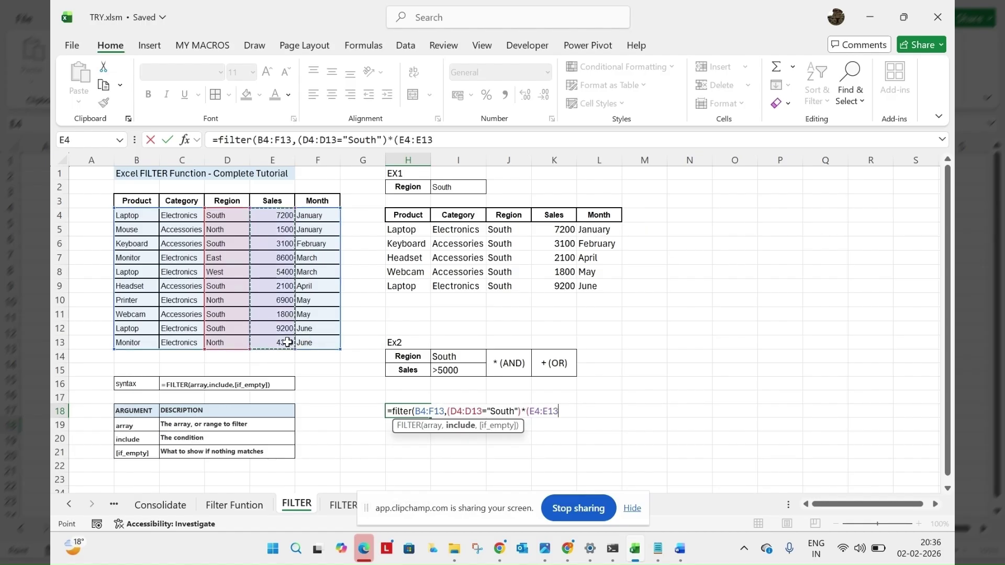
text(>5000),)
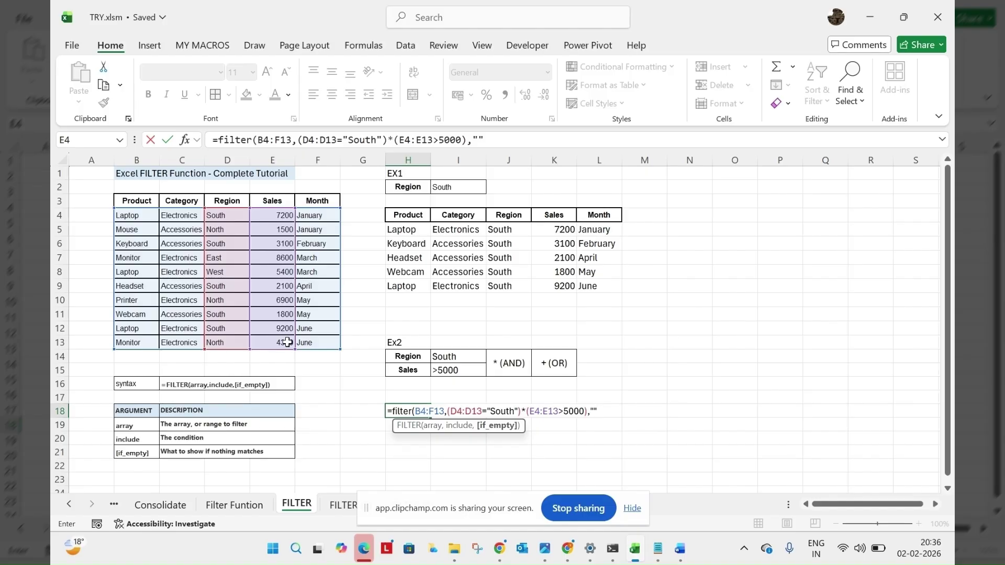
text(""))
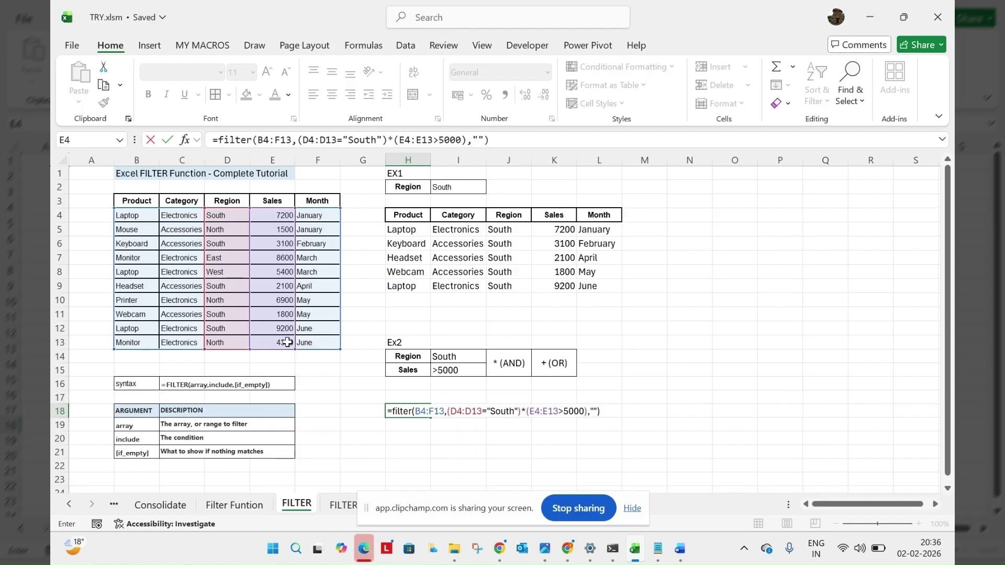
key(Return)
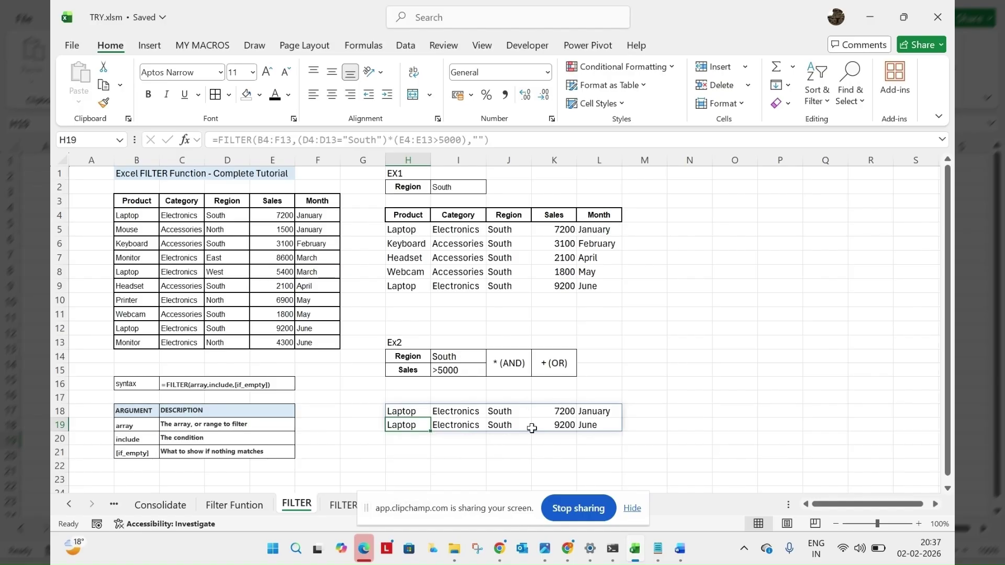
Copy the table headers from B3:F3 to the row above the Ex2 results, starting at H17
click(417, 399)
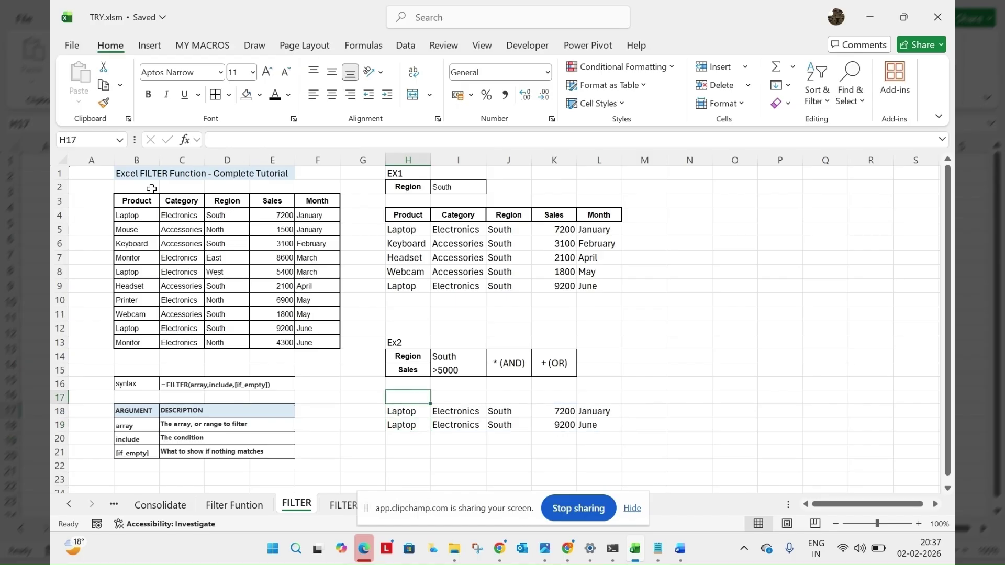
drag(152, 202, 314, 203)
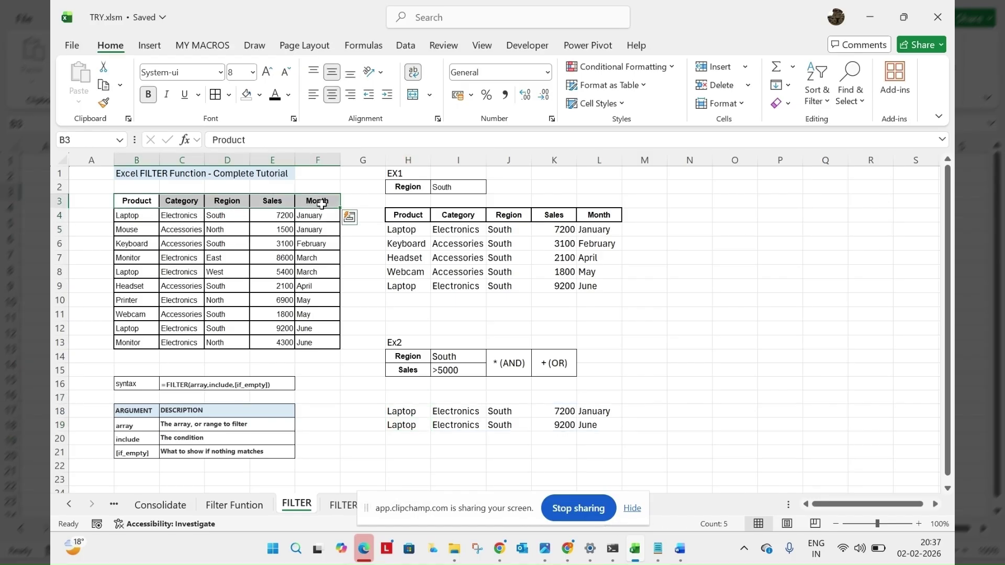
key(ctrl+c)
click(421, 398)
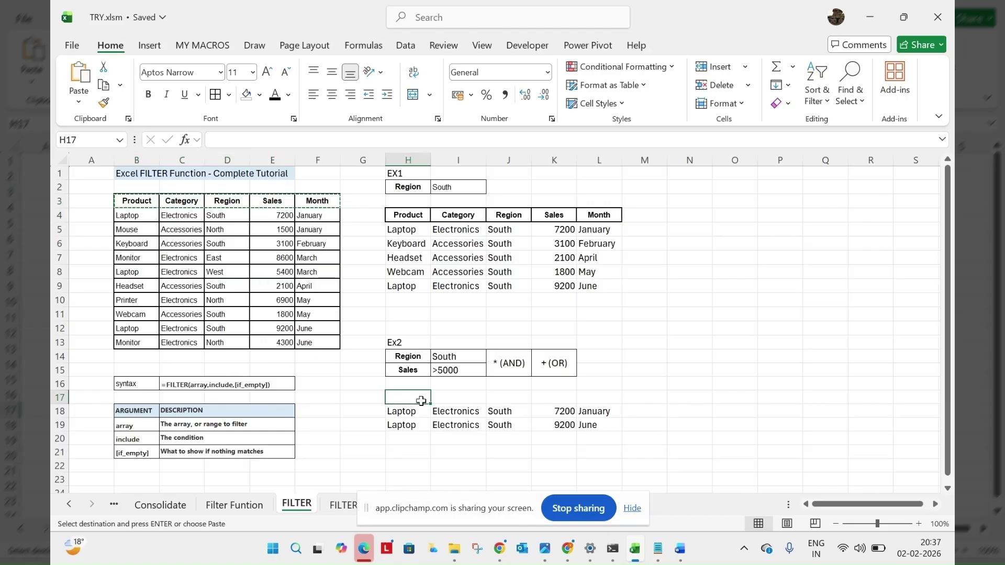
key(ctrl+v)
click(551, 429)
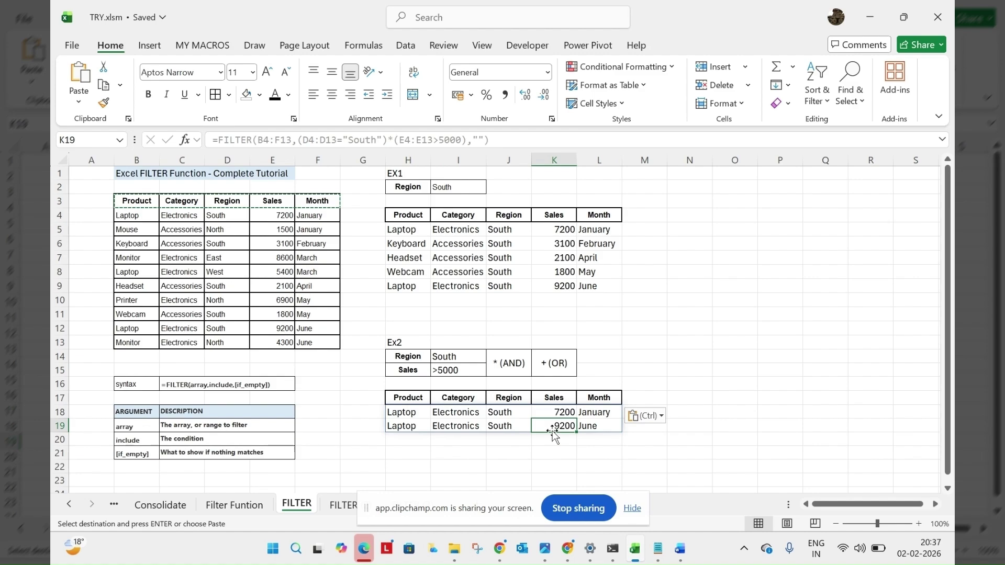
Replace the * (AND) operator in the Ex2 FILTER formula in H18 with + (OR), giving (D4:D13="South")+(E4:E13>5000)
click(416, 413)
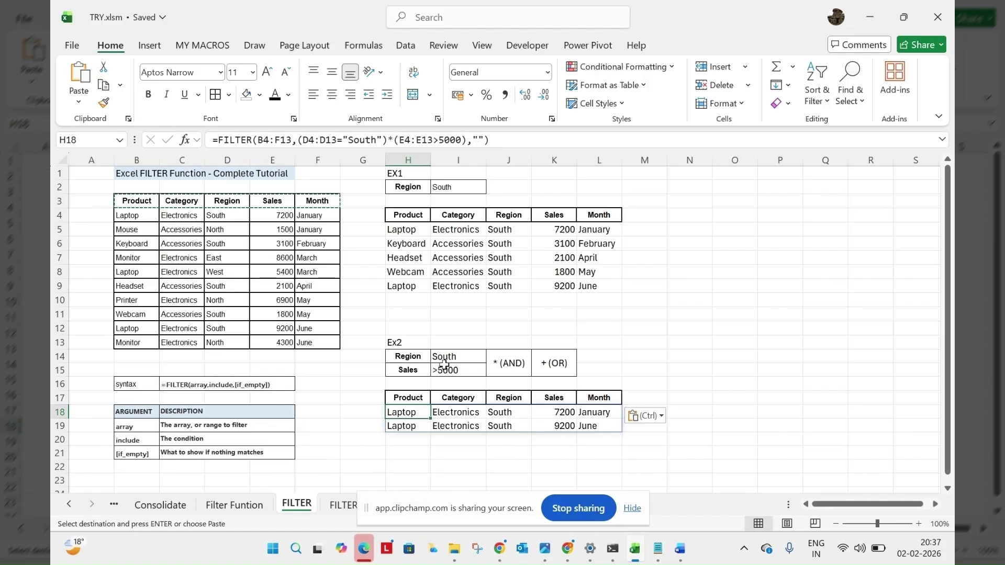
click(392, 140)
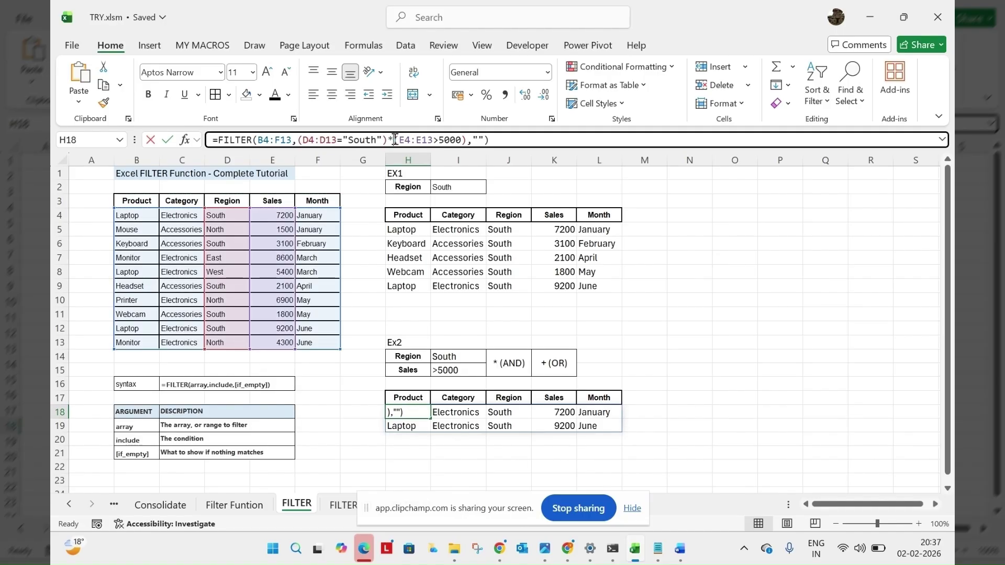
key(BackSpace)
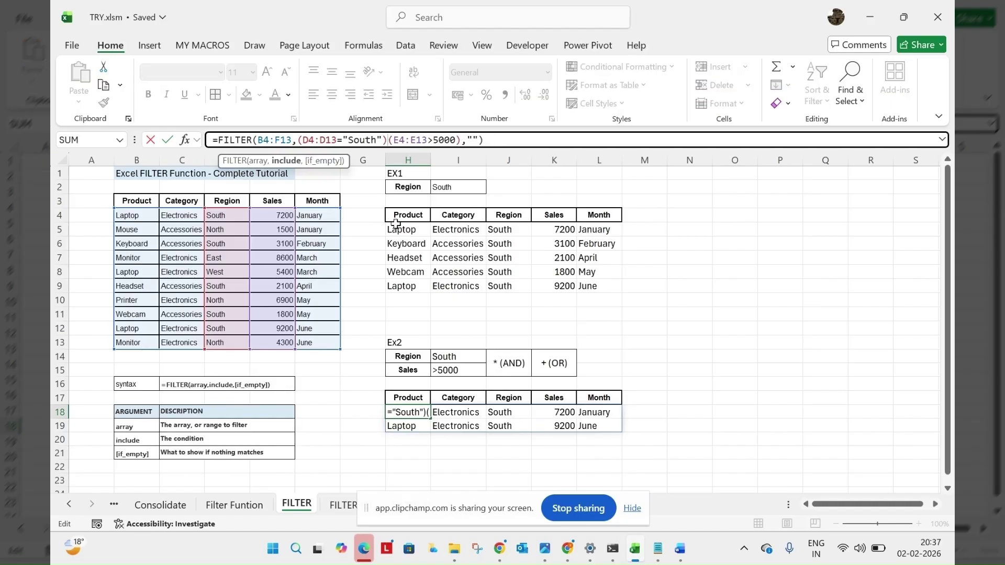
text(+)
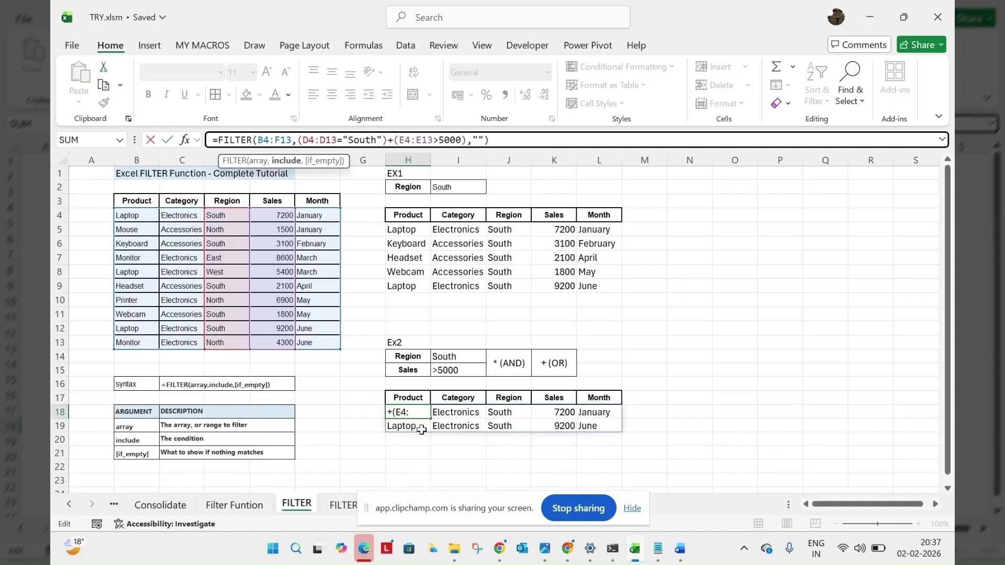
key(Return)
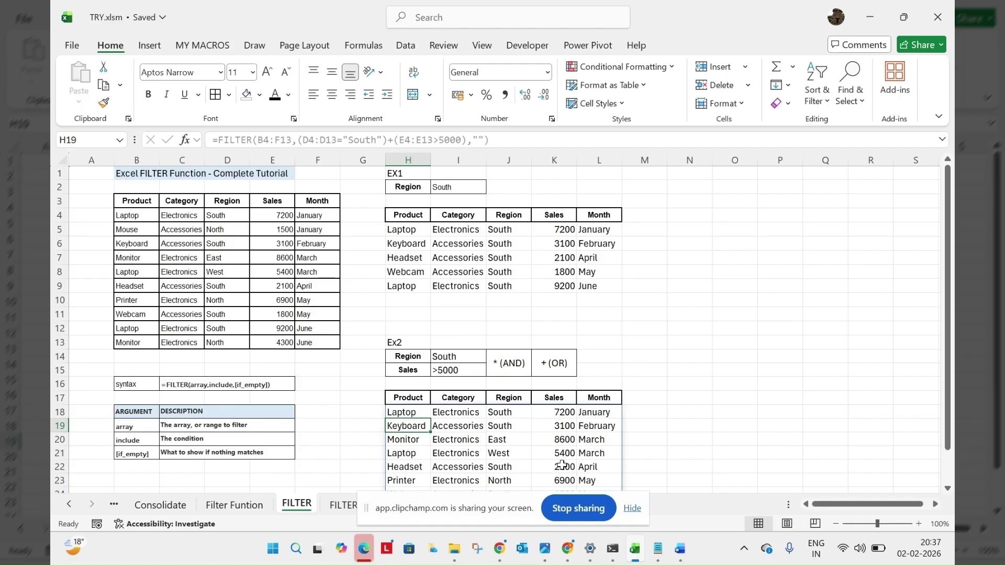
click(419, 415)
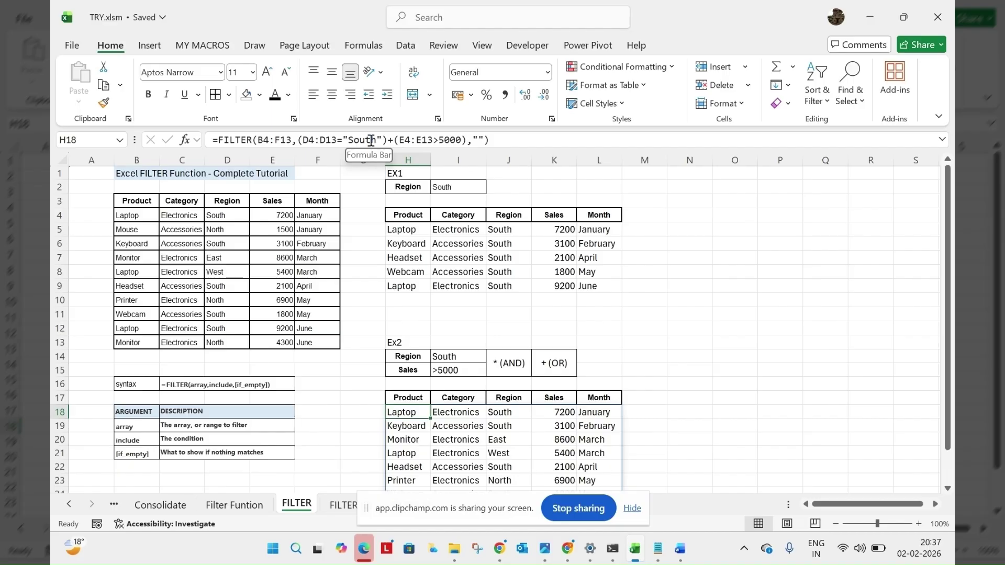
Replace the hardcoded "South" in the EX1 FILTER formula in H5 with a reference to the region cell I2
click(412, 230)
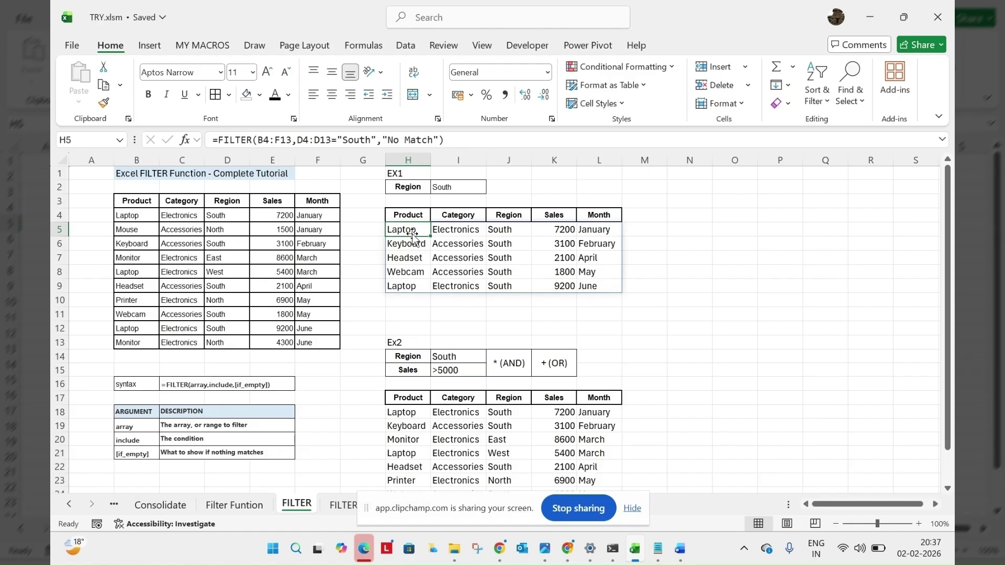
click(376, 139)
key(BackSpace)
key(BackSpace)
key(BackSpace)
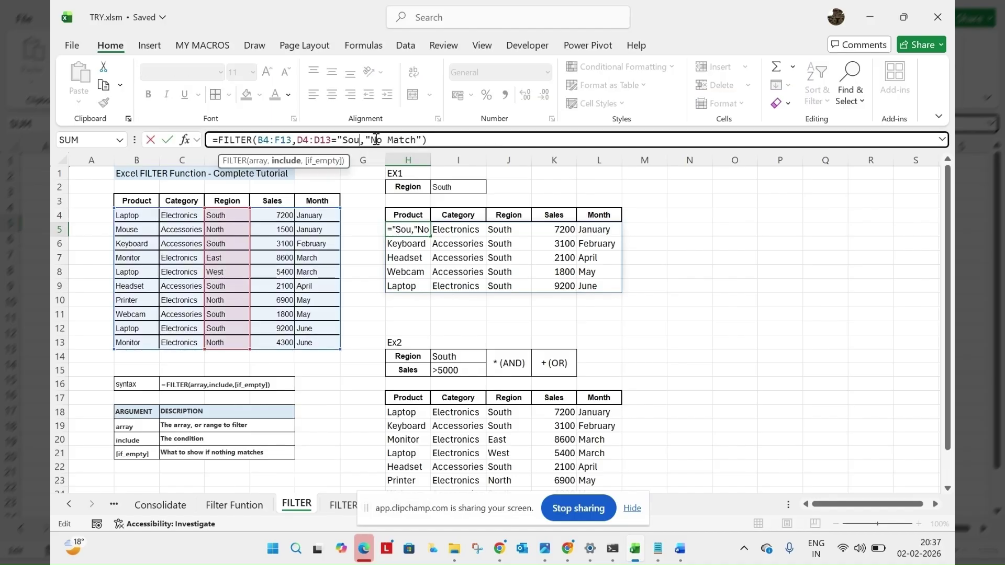
key(BackSpace)
key(BackSpace)
key(BackSpace)
key(BackSpace)
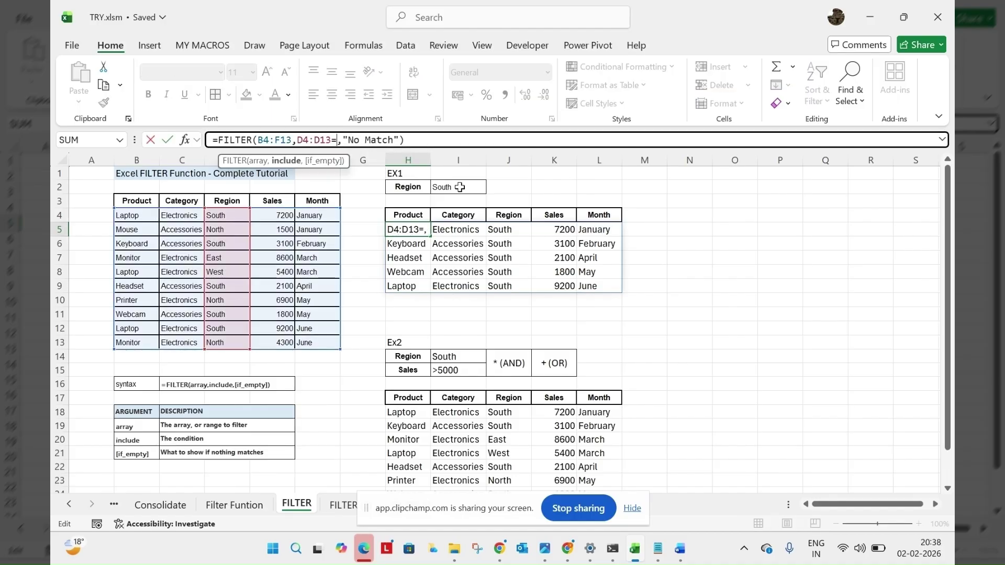
click(460, 187)
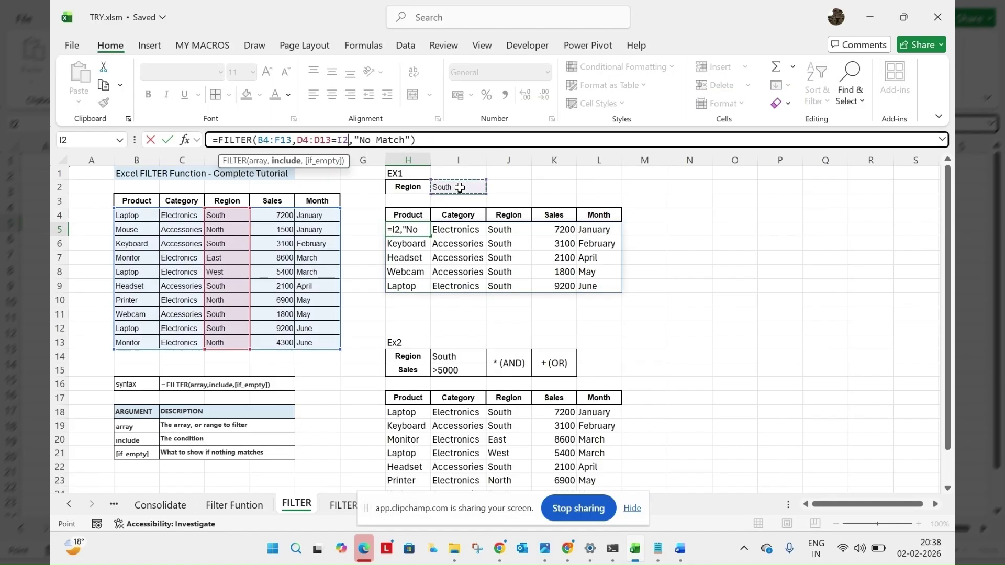
key(Return)
Set the EX1 region in cell I2 to East
click(468, 188)
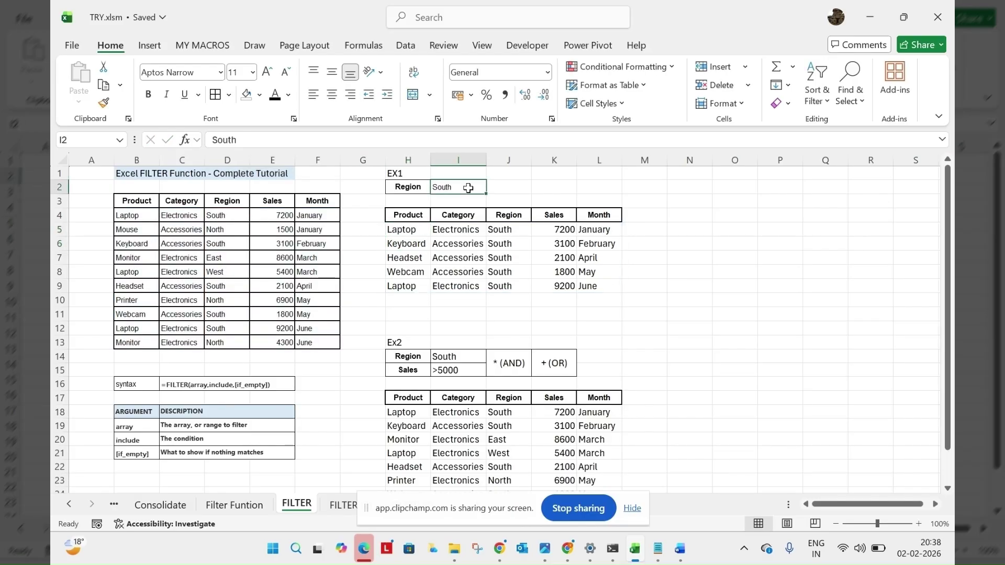
text(Eas)
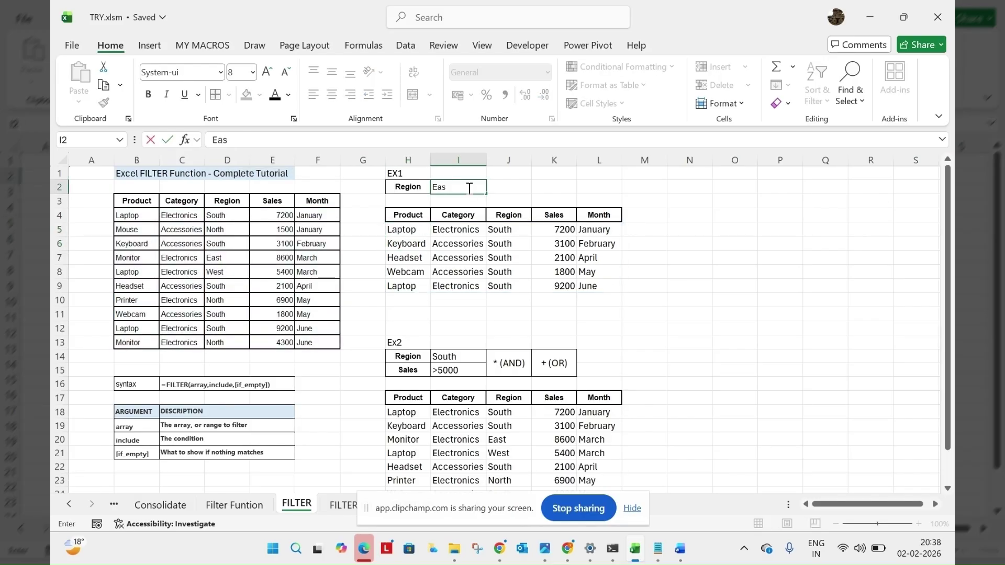
text(t)
key(Return)
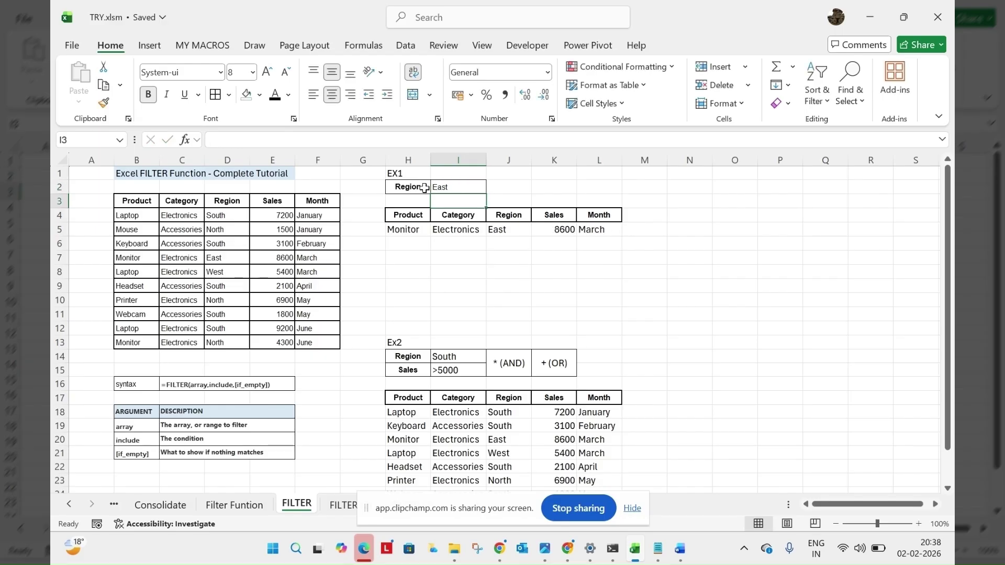
Set the EX1 region in cell I2 to North and select the formula cell H5
click(457, 190)
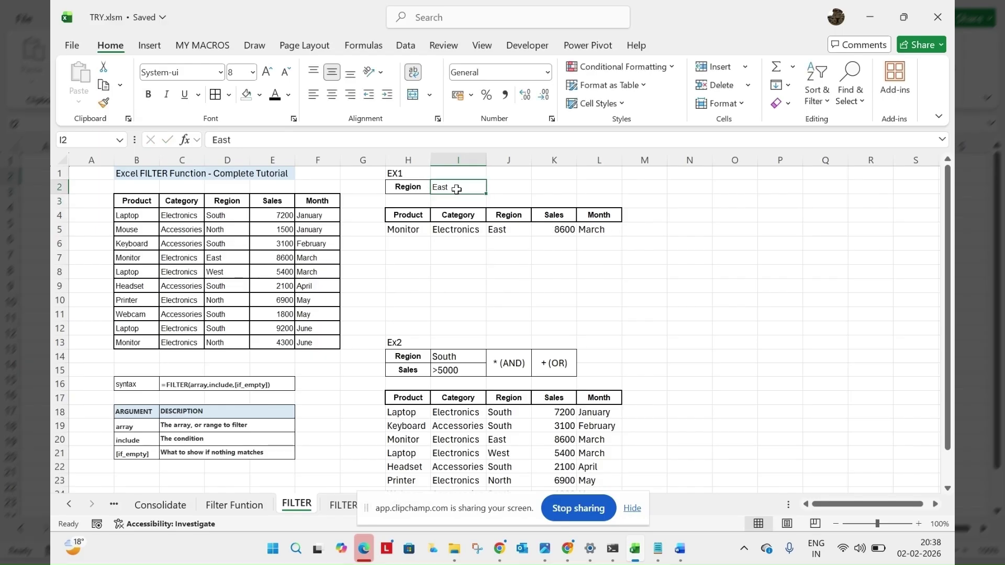
text(North)
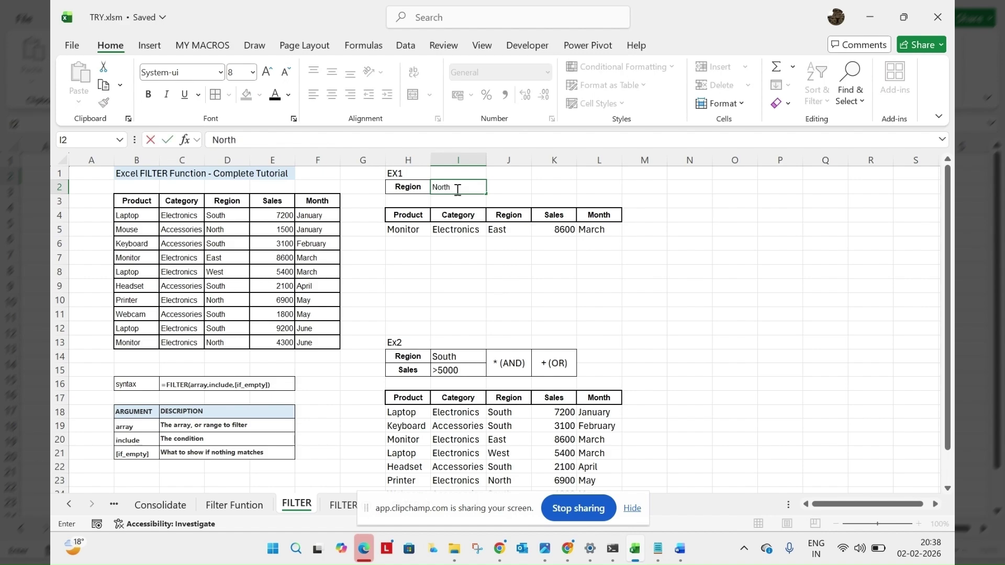
key(Return)
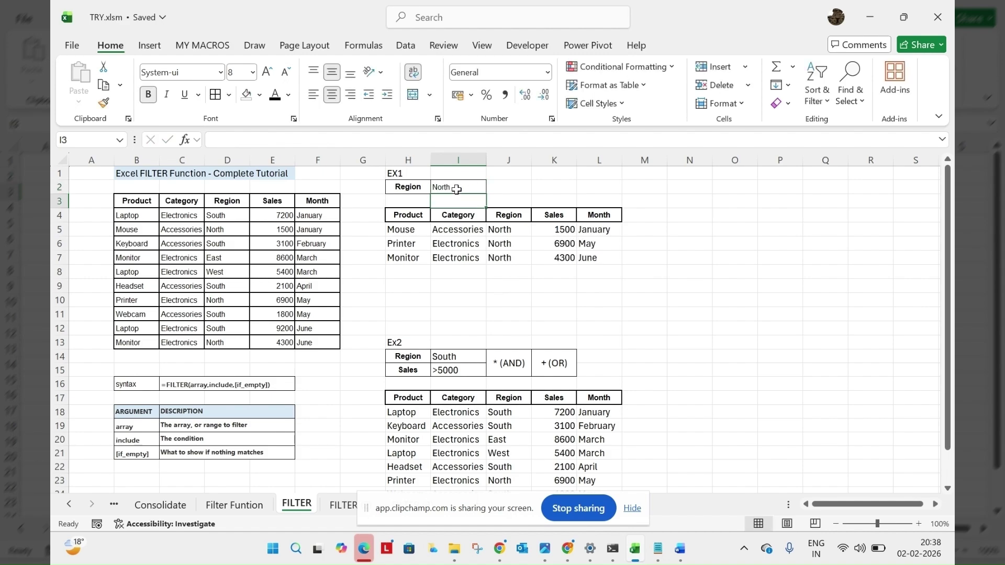
click(418, 230)
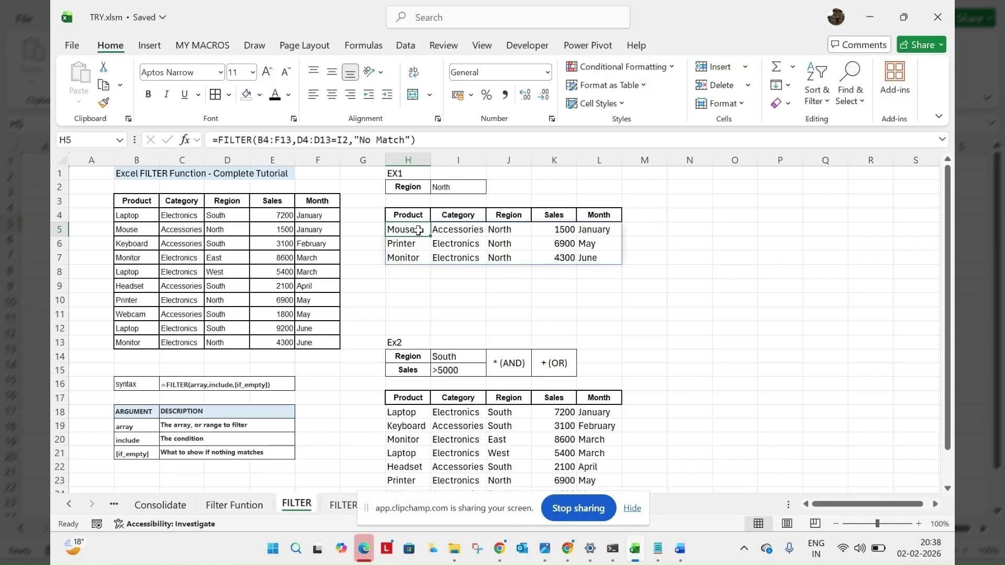
Set the EX1 region in cell I2 back to South
click(465, 187)
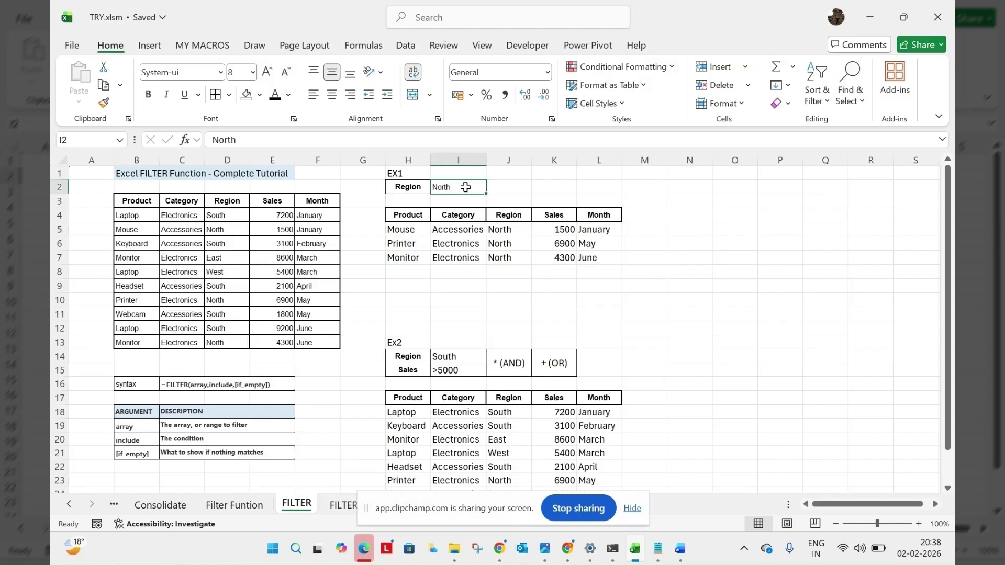
text(South)
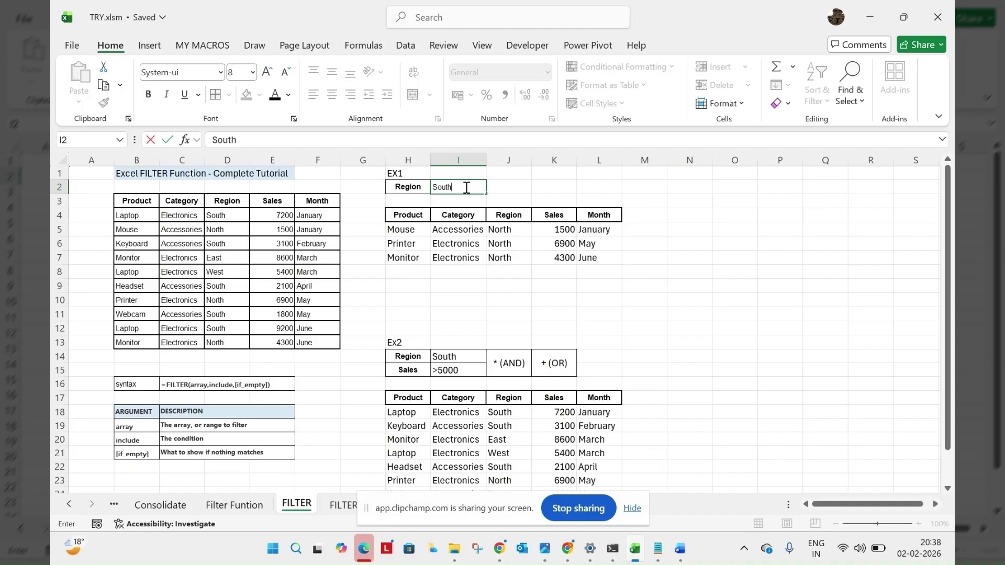
key(Return)
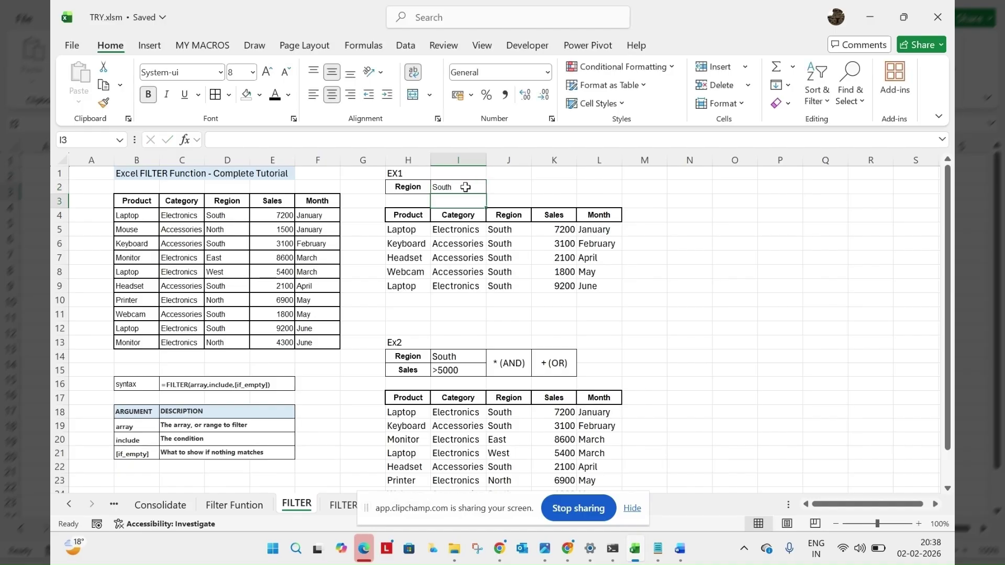
Wrap the EX1 formula in H5 in SORT so it reads =SORT(FILTER(B4:F13,D4:D13=I2,"No Match"))
click(415, 229)
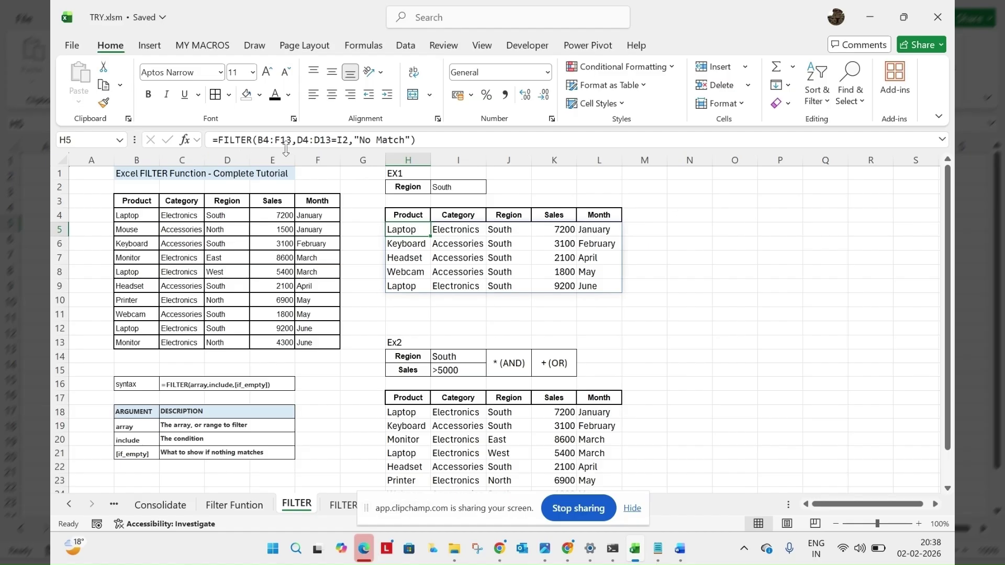
click(220, 141)
text(so)
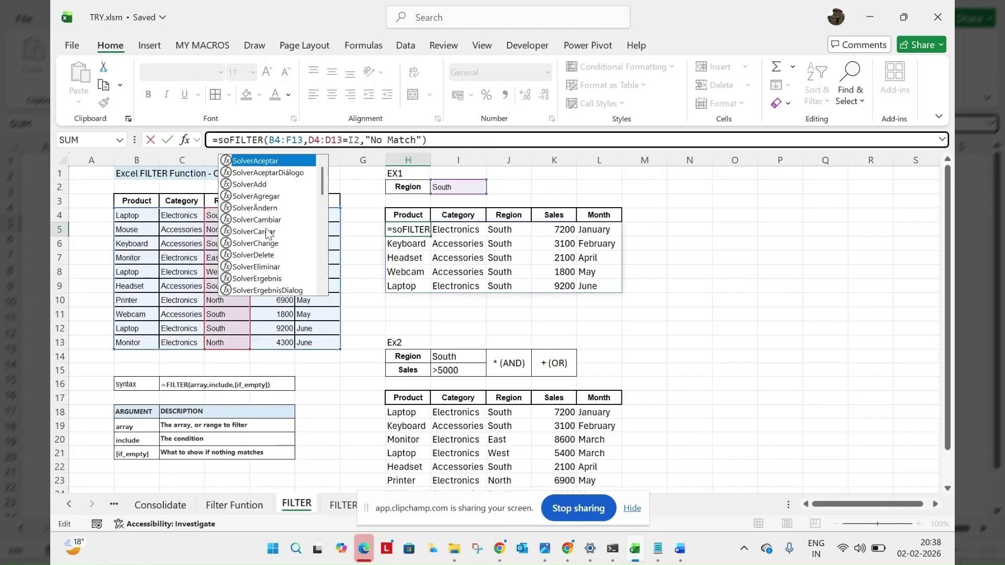
text(rt)
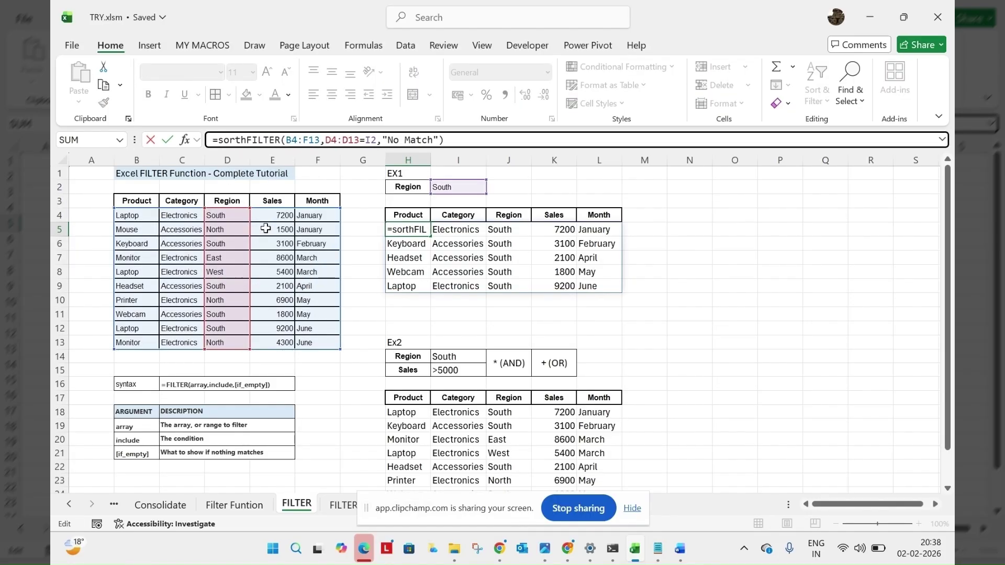
key(BackSpace)
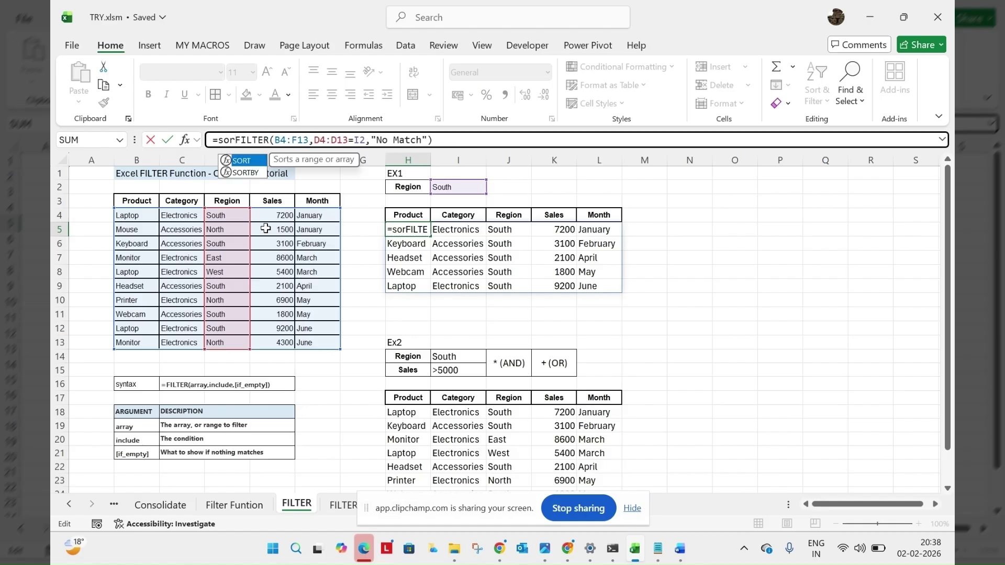
text(t)
key(Right)
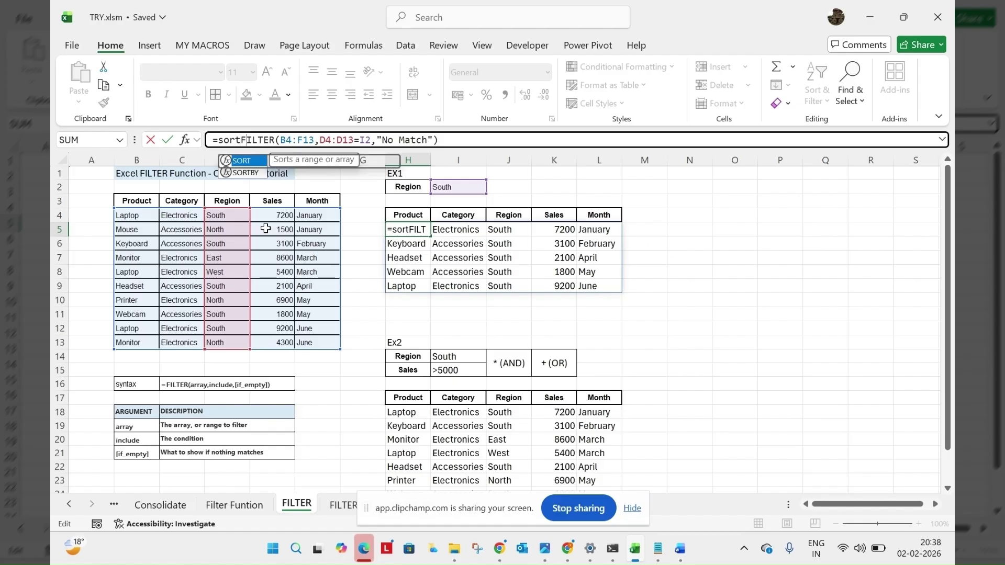
key(Left)
text(()
click(471, 140)
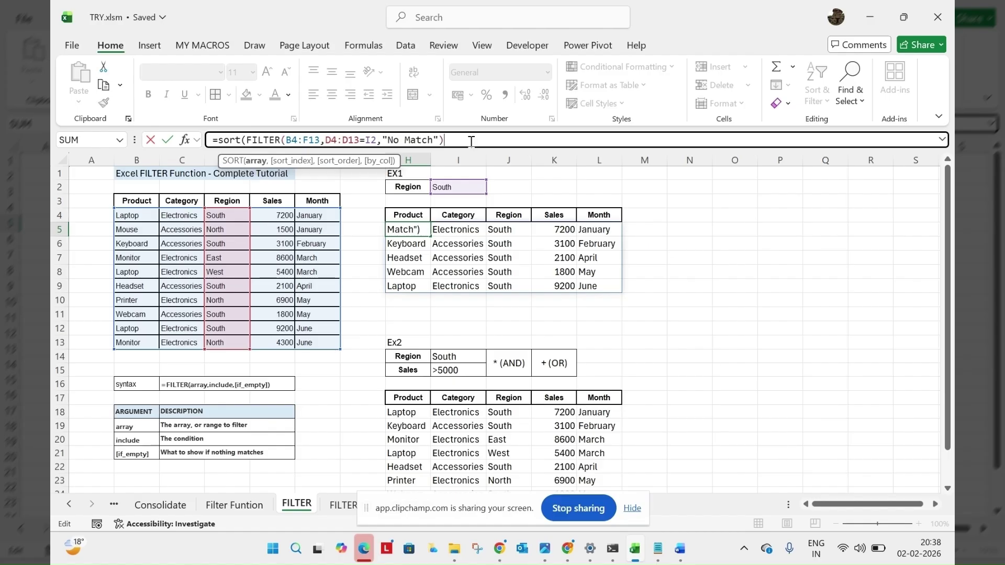
text())
key(Return)
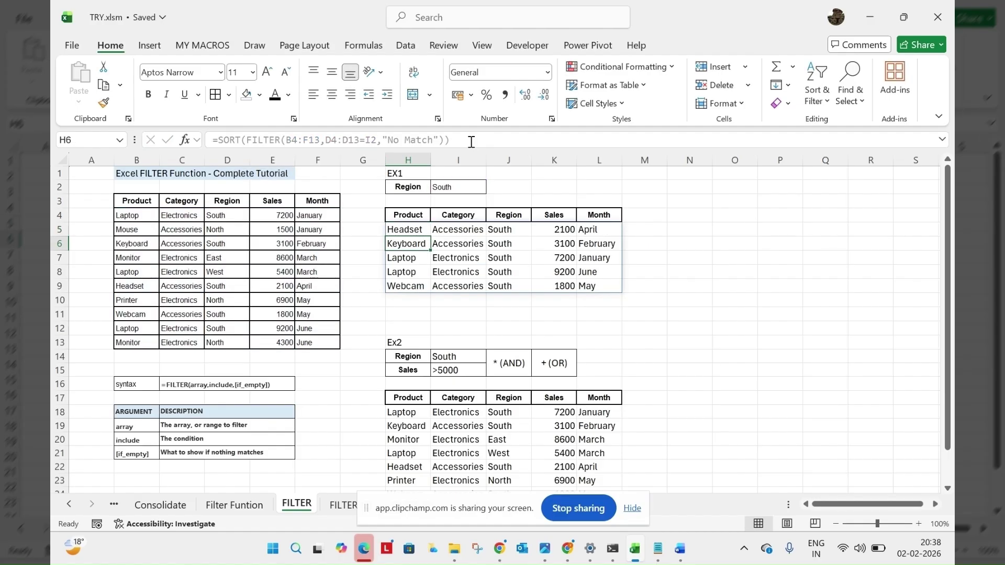